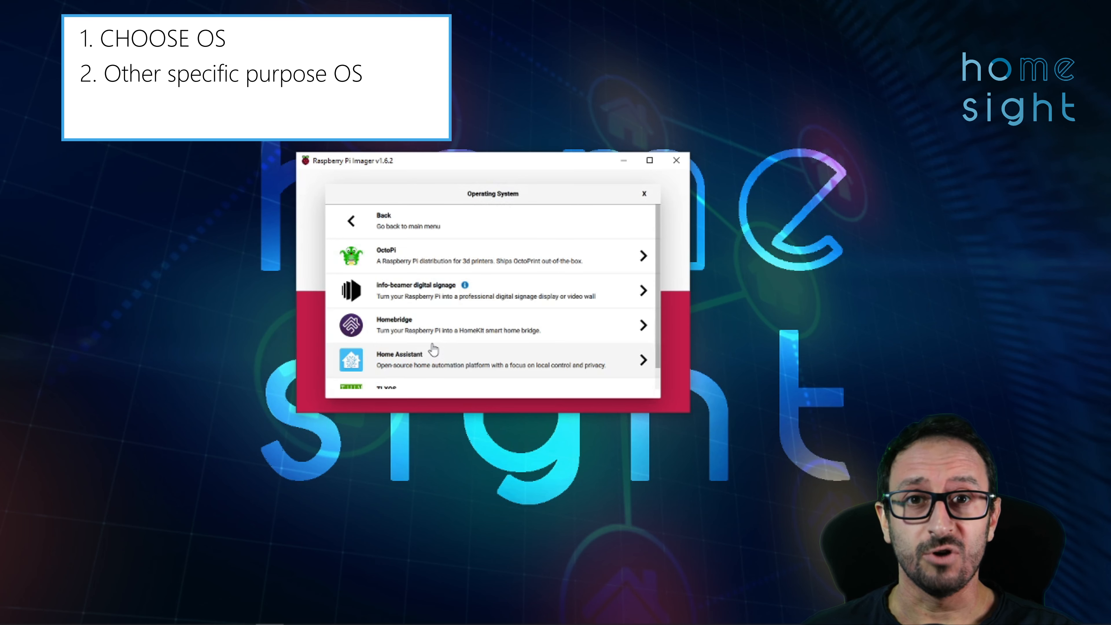
- Select the Official Homebridge Raspberry Pi Image and start writing it to the SDHC card
{"action": "left_click", "coordinate": [404, 334]}
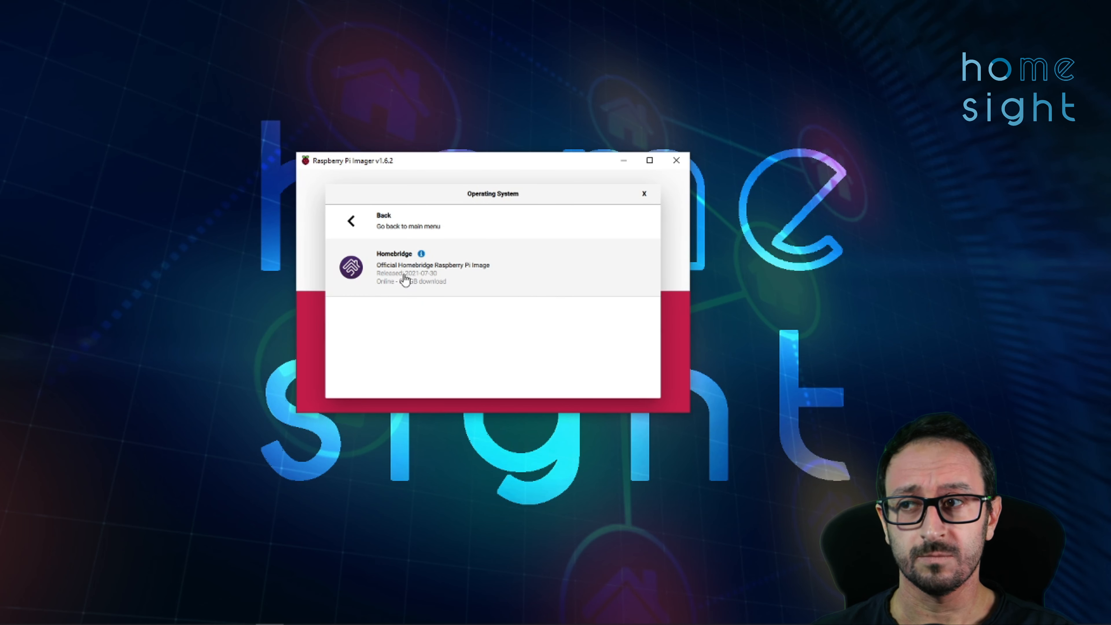
{"action": "left_click", "coordinate": [405, 279]}
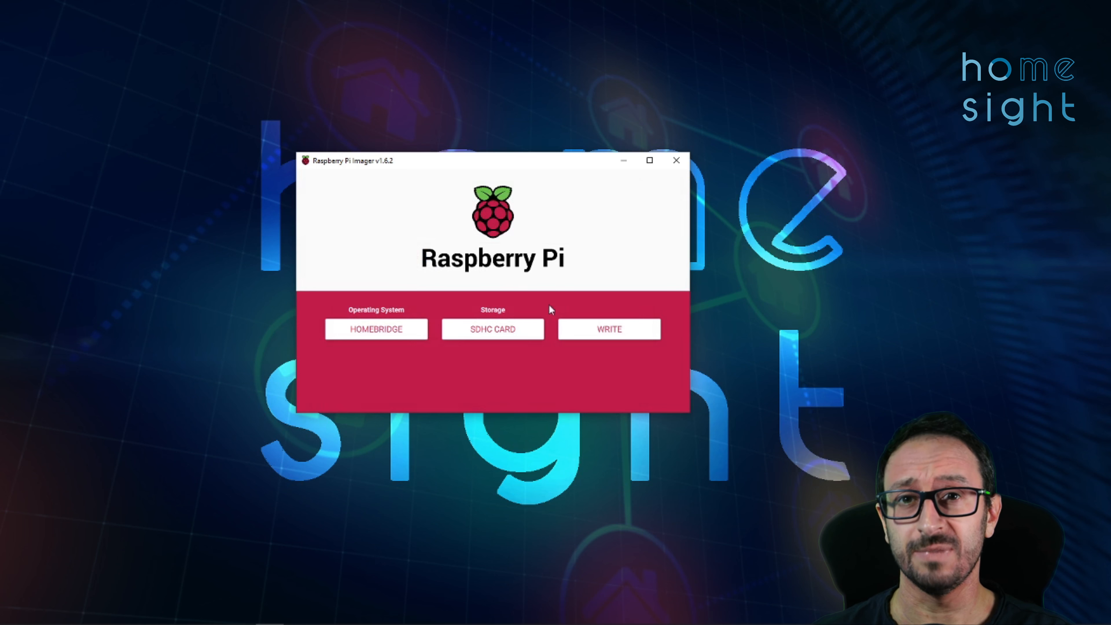
{"action": "left_click", "coordinate": [573, 329]}
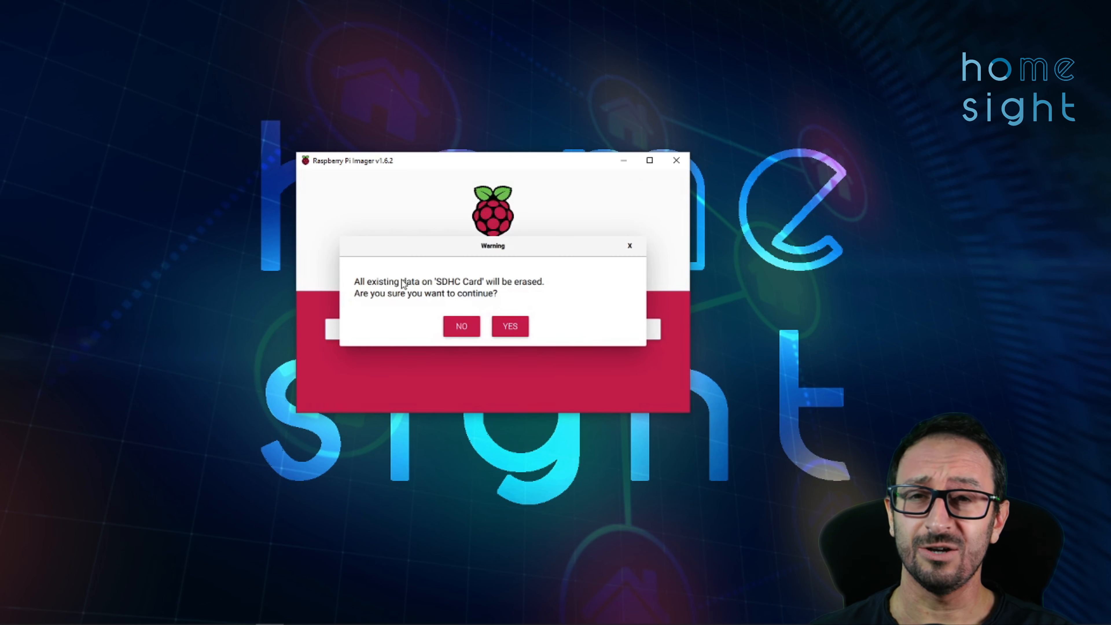
{"action": "left_click", "coordinate": [510, 327]}
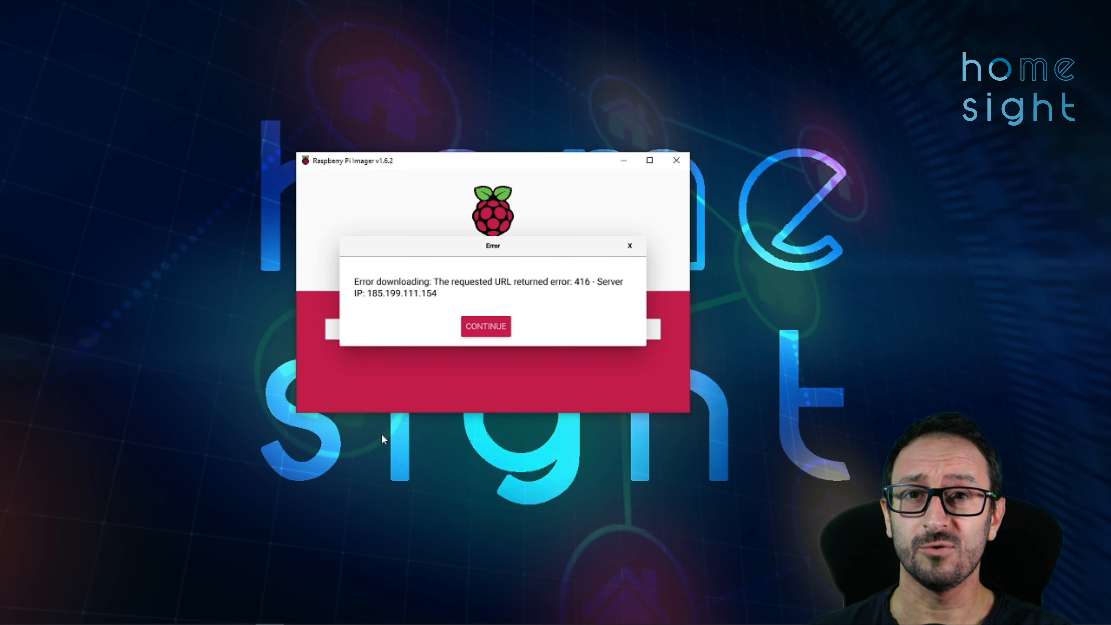
- Dismiss the 416 download error and retry writing the Homebridge image
{"action": "left_click", "coordinate": [490, 326]}
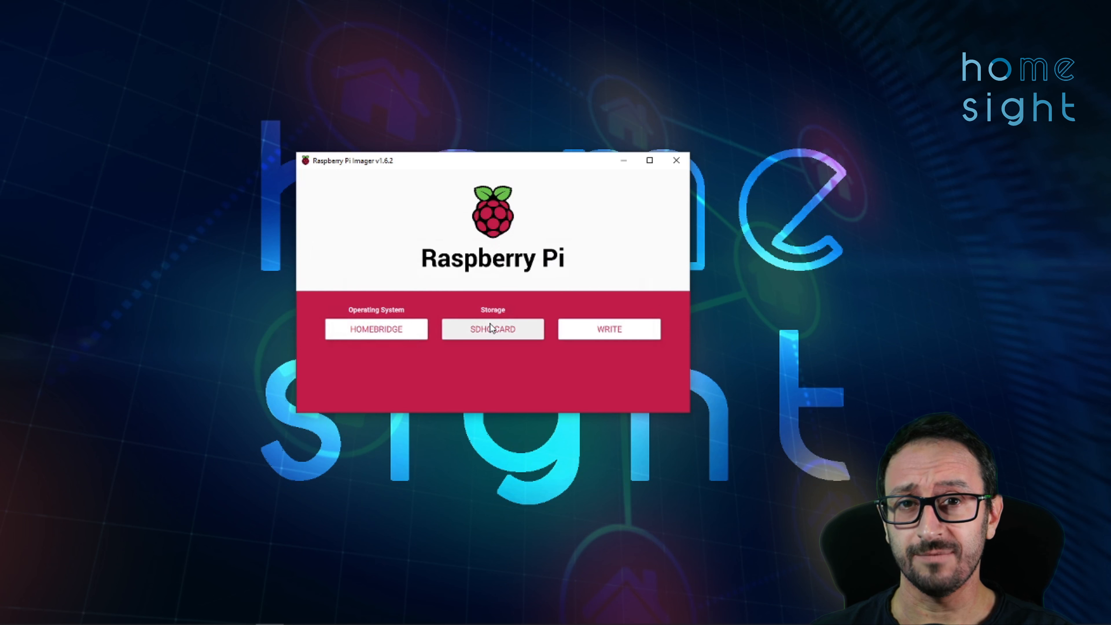
{"action": "left_click", "coordinate": [623, 330]}
{"action": "left_click", "coordinate": [508, 325]}
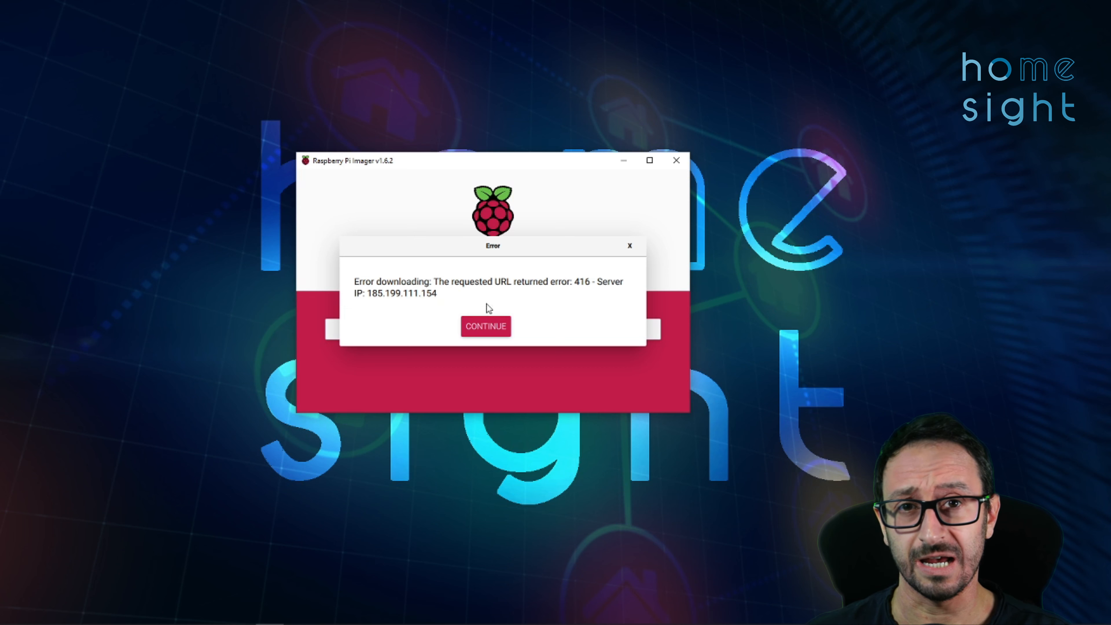
- Dismiss the error and download Raspbian-Homebridge-v1.0.24.zip from the Homebridge GitHub release page
{"action": "left_click", "coordinate": [486, 326]}
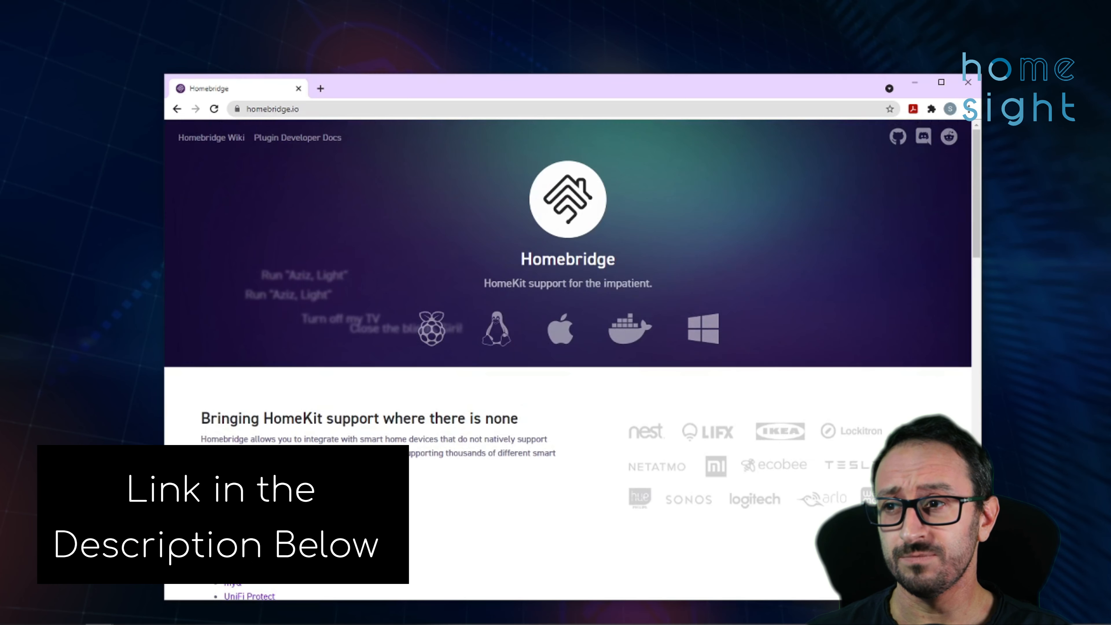
{"action": "scroll", "coordinate": [451, 459], "scroll_direction": "down", "scroll_amount": 6}
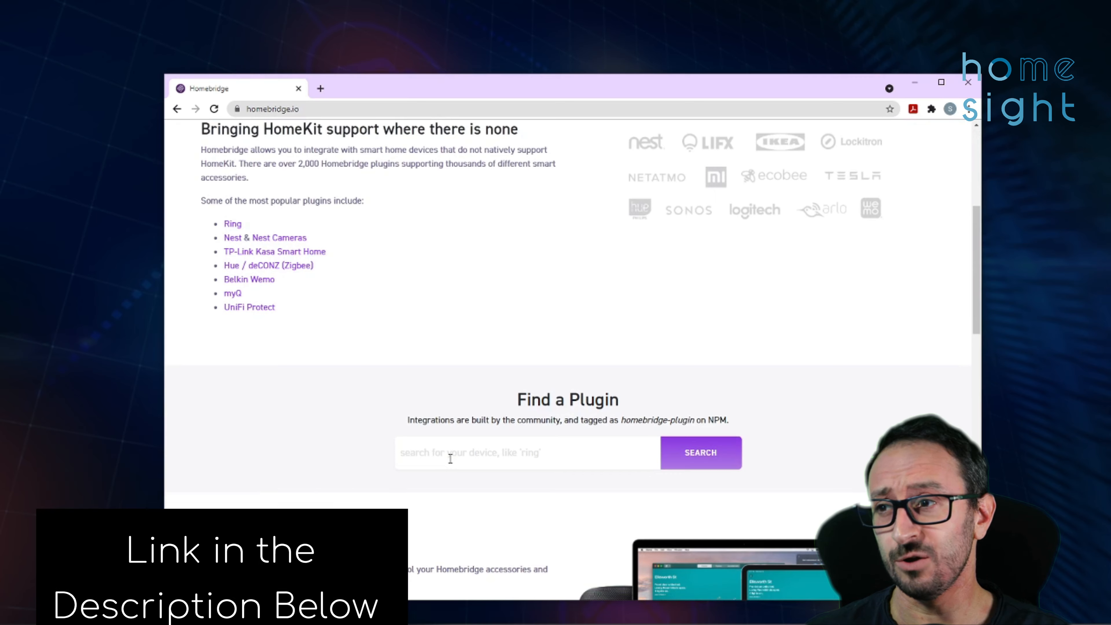
{"action": "scroll", "coordinate": [450, 459], "scroll_direction": "down", "scroll_amount": 8}
{"action": "scroll", "coordinate": [450, 458], "scroll_direction": "down", "scroll_amount": 8}
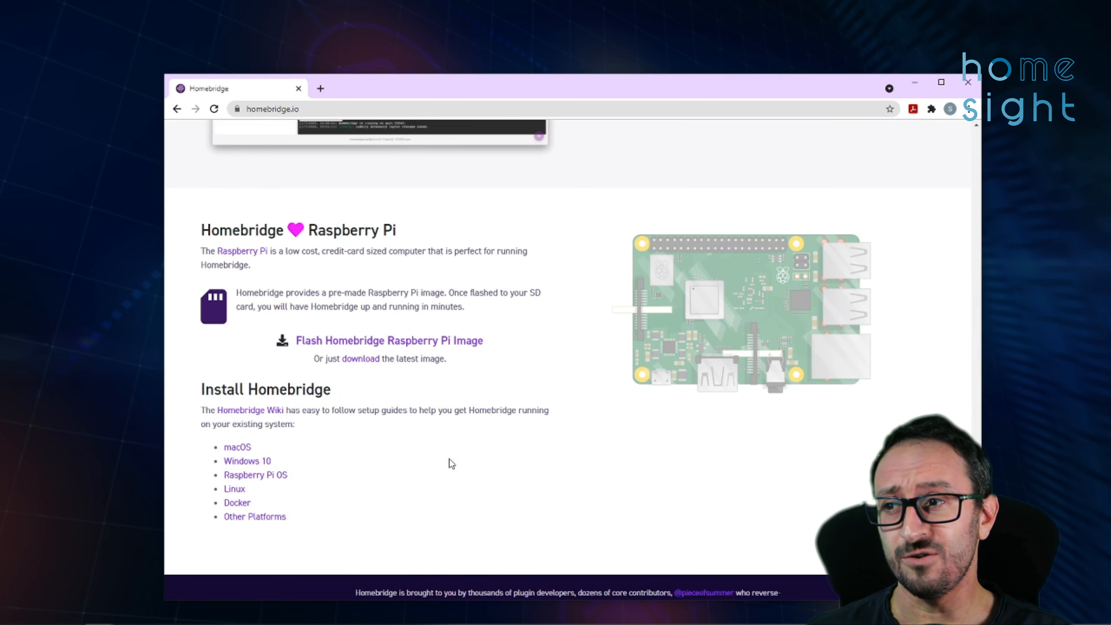
{"action": "left_click", "coordinate": [364, 367]}
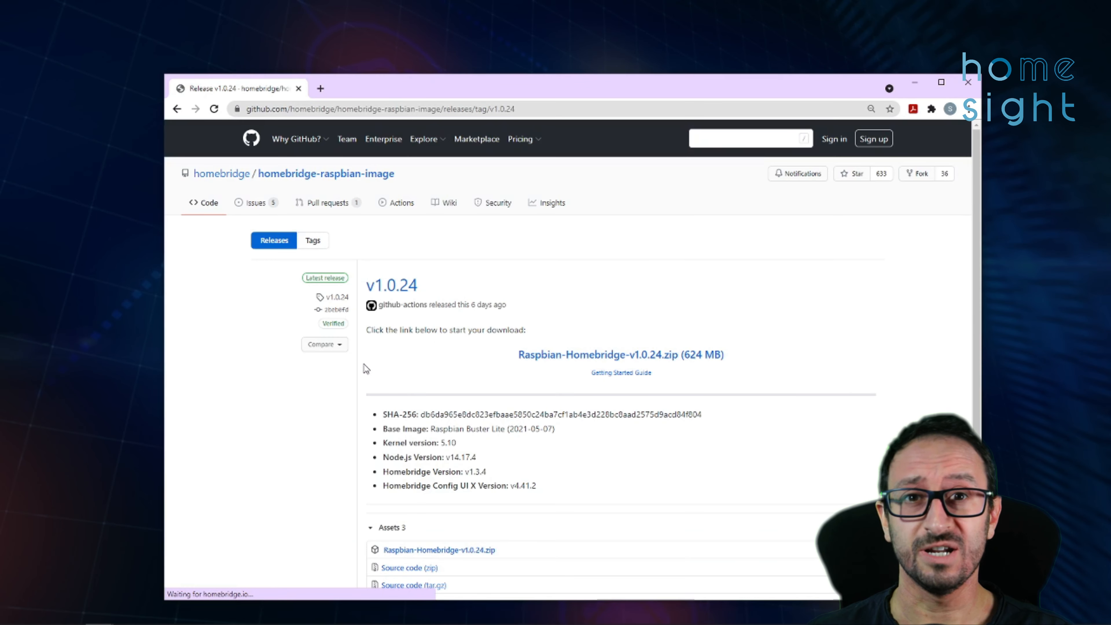
{"action": "scroll", "coordinate": [542, 364], "scroll_direction": "down", "scroll_amount": 2}
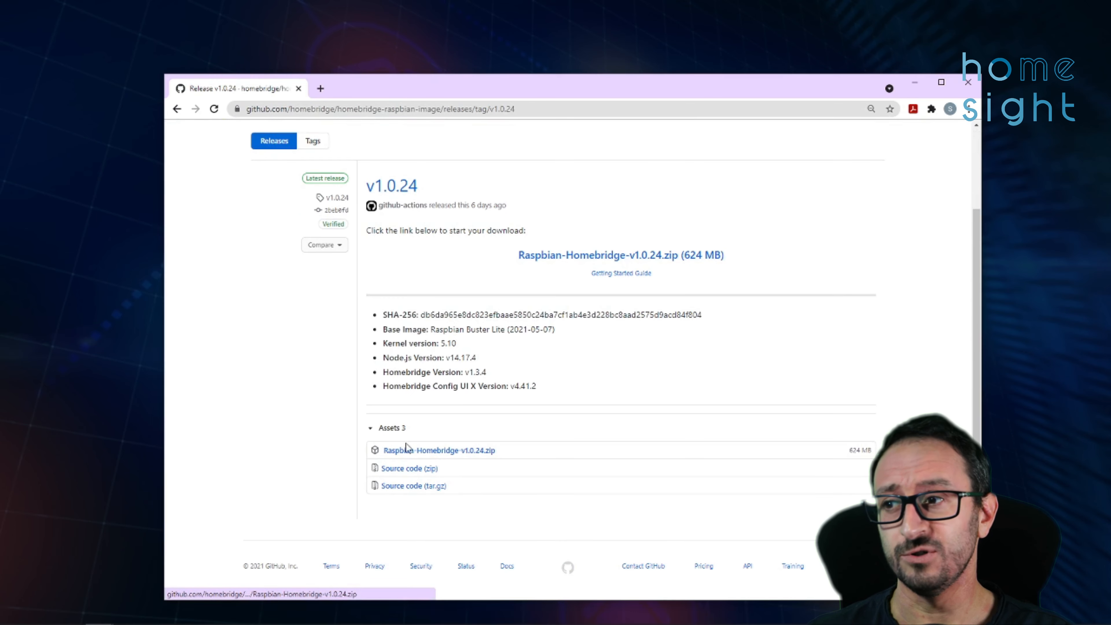
{"action": "left_click", "coordinate": [489, 456]}
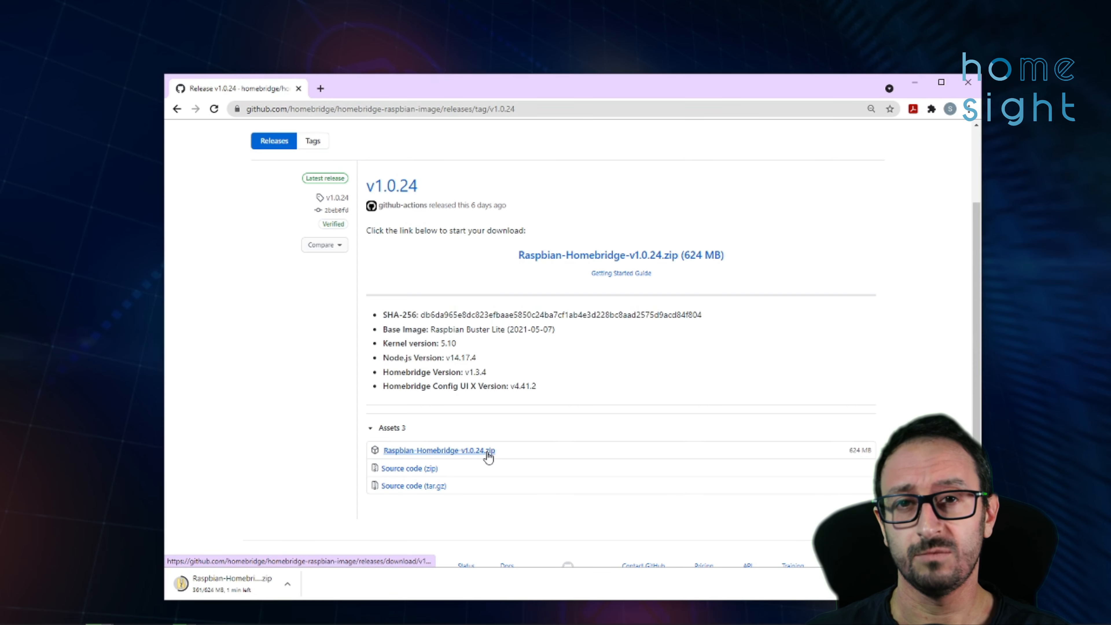
- Open the Install Homebridge on Raspbian guide and view the finished zip download in Explorer
{"action": "scroll", "coordinate": [487, 453], "scroll_direction": "down", "scroll_amount": 1}
{"action": "key", "text": "alt+Left"}
{"action": "scroll", "coordinate": [487, 453], "scroll_direction": "down", "scroll_amount": 5}
{"action": "left_click", "coordinate": [279, 391]}
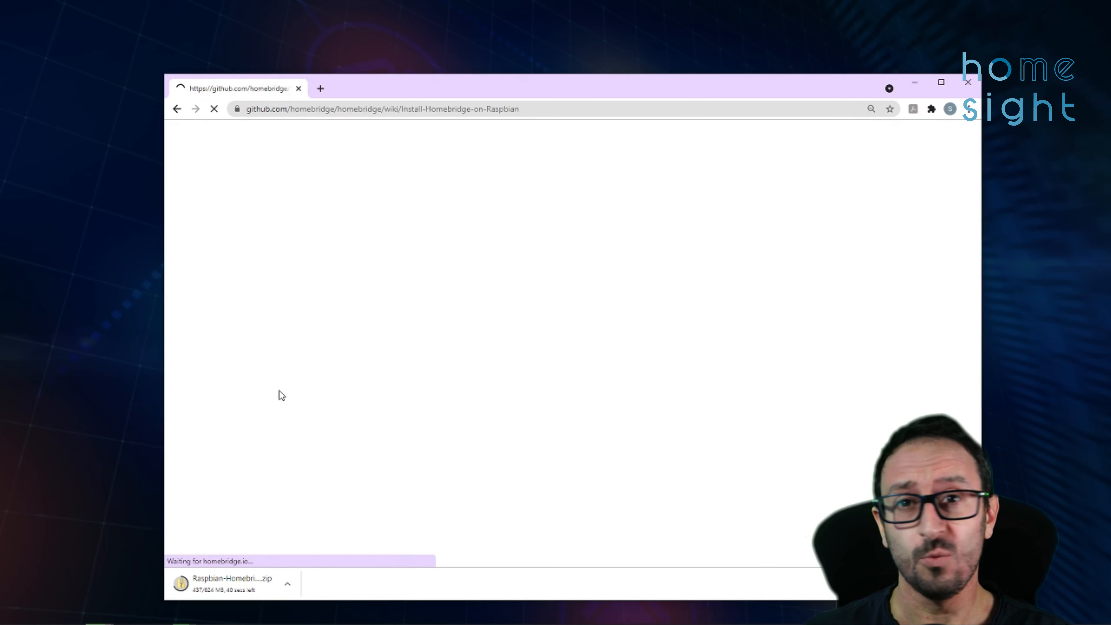
{"action": "scroll", "coordinate": [662, 421], "scroll_direction": "down", "scroll_amount": 3}
{"action": "scroll", "coordinate": [249, 336], "scroll_direction": "down", "scroll_amount": 10}
{"action": "scroll", "coordinate": [245, 412], "scroll_direction": "down", "scroll_amount": 6}
{"action": "scroll", "coordinate": [245, 474], "scroll_direction": "up", "scroll_amount": 18}
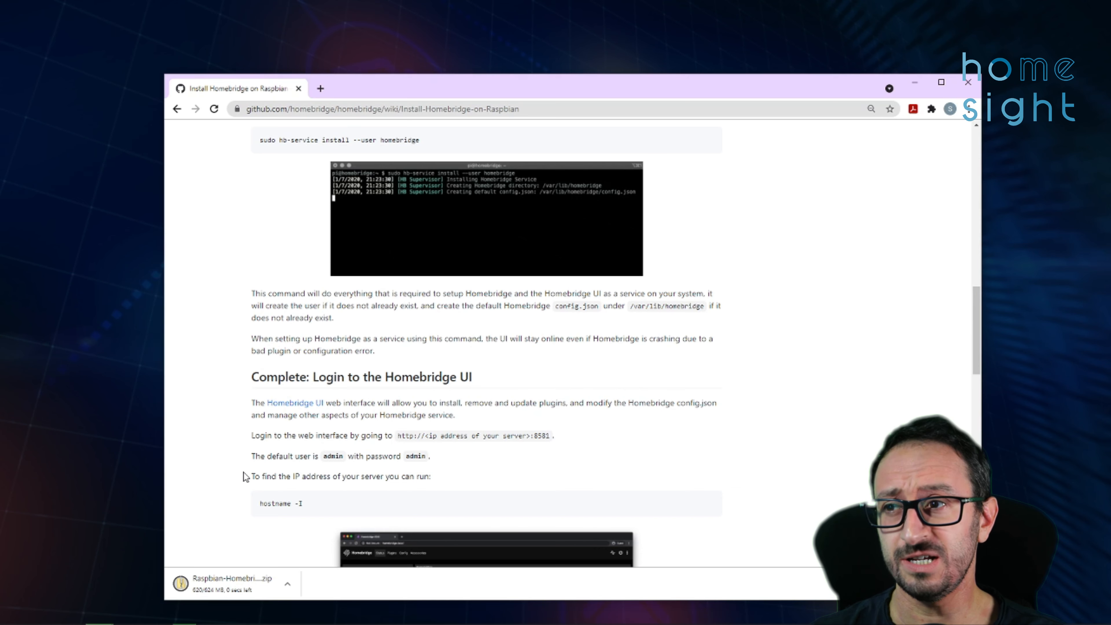
{"action": "left_click", "coordinate": [231, 584]}
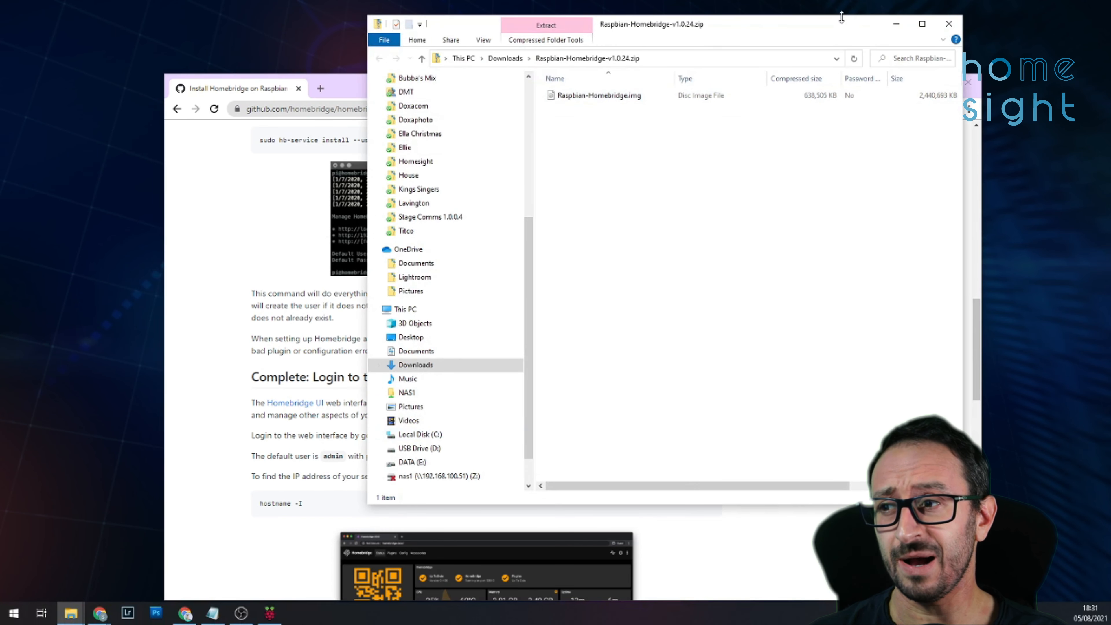
{"action": "left_click", "coordinate": [896, 24]}
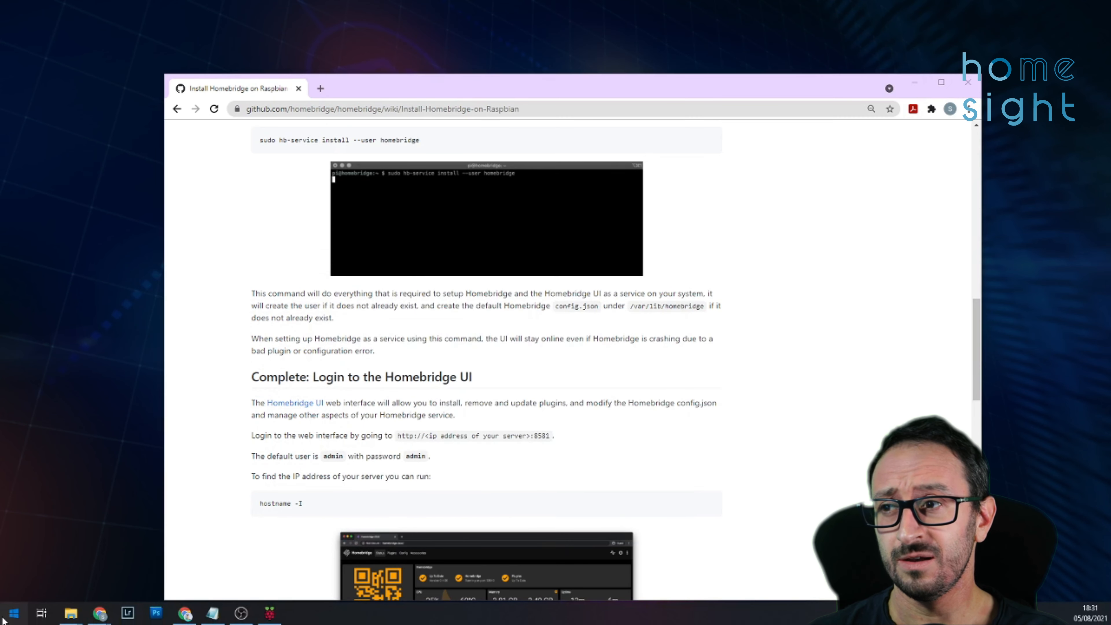
{"action": "left_click", "coordinate": [6, 620]}
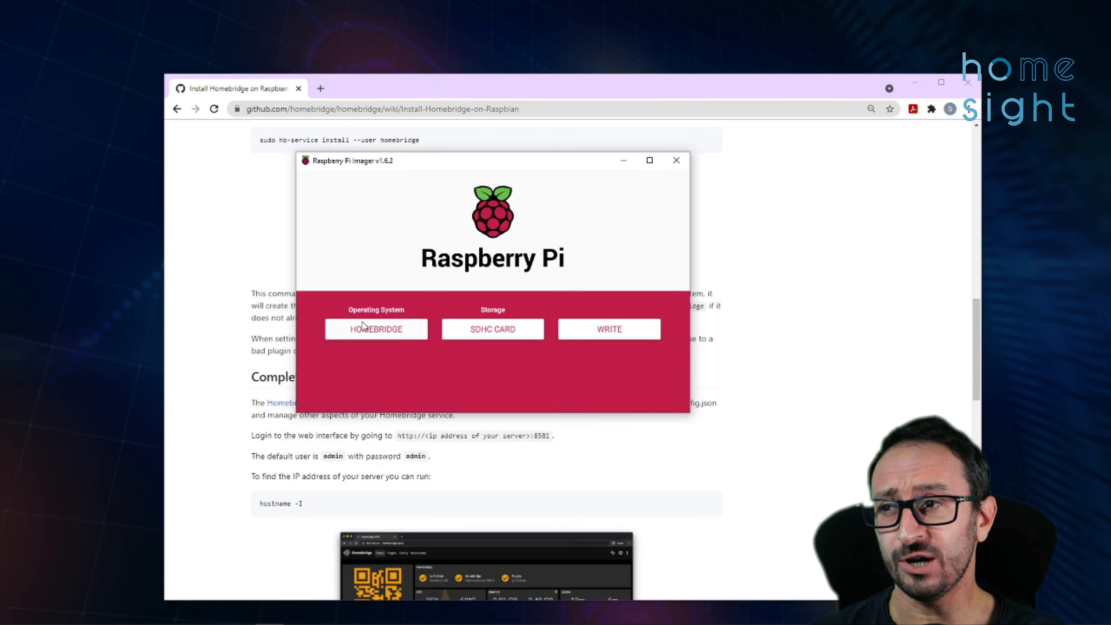
- Back out of the Homebridge submenu to the main operating system list
{"action": "left_click", "coordinate": [375, 329]}
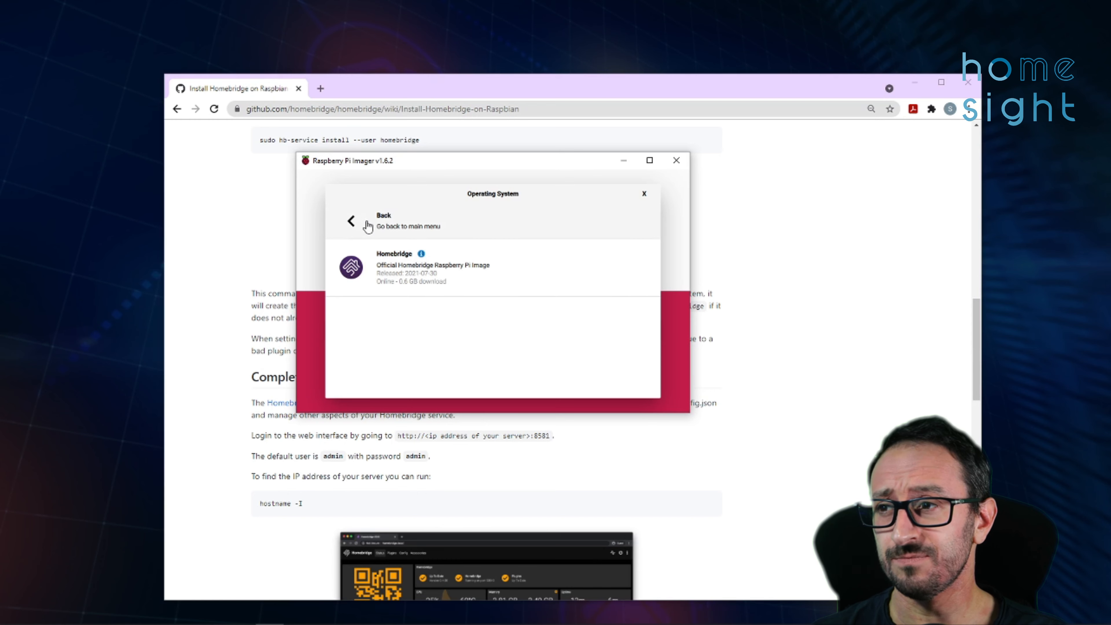
{"action": "left_click", "coordinate": [359, 225]}
{"action": "scroll", "coordinate": [427, 316], "scroll_direction": "down", "scroll_amount": 1}
{"action": "scroll", "coordinate": [347, 248], "scroll_direction": "up", "scroll_amount": 1}
{"action": "left_click", "coordinate": [361, 231]}
{"action": "scroll", "coordinate": [362, 263], "scroll_direction": "down", "scroll_amount": 4}
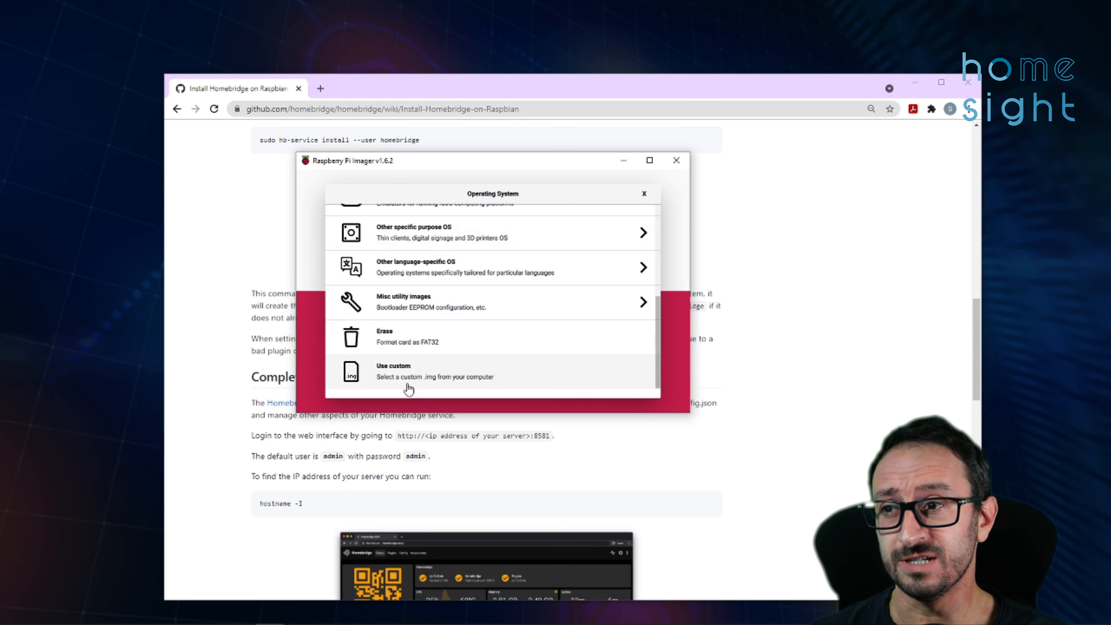
- Use the custom Raspbian-Homebridge-v1.0.24.zip image and confirm writing it to the SDHC card
{"action": "left_click", "coordinate": [413, 377]}
{"action": "left_click", "coordinate": [520, 238]}
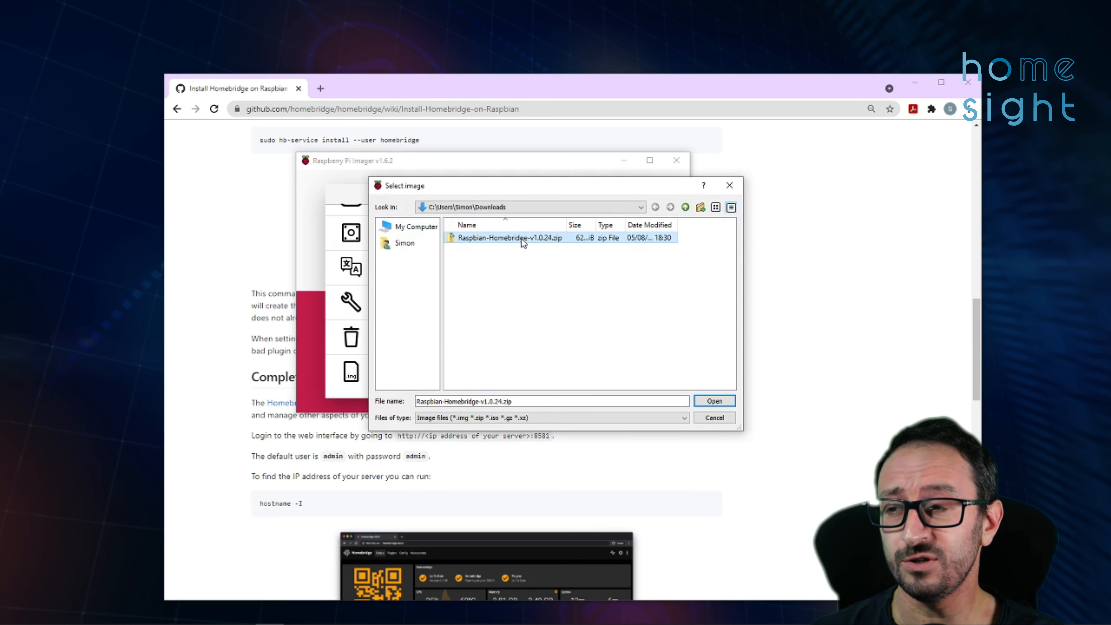
{"action": "left_click", "coordinate": [714, 401]}
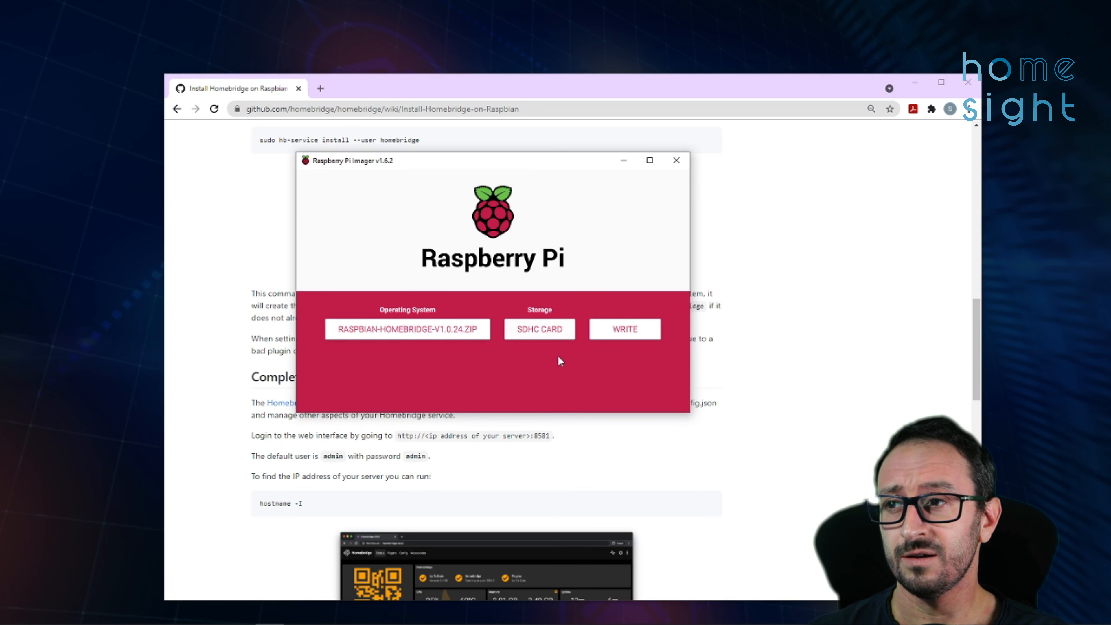
{"action": "left_click", "coordinate": [625, 334]}
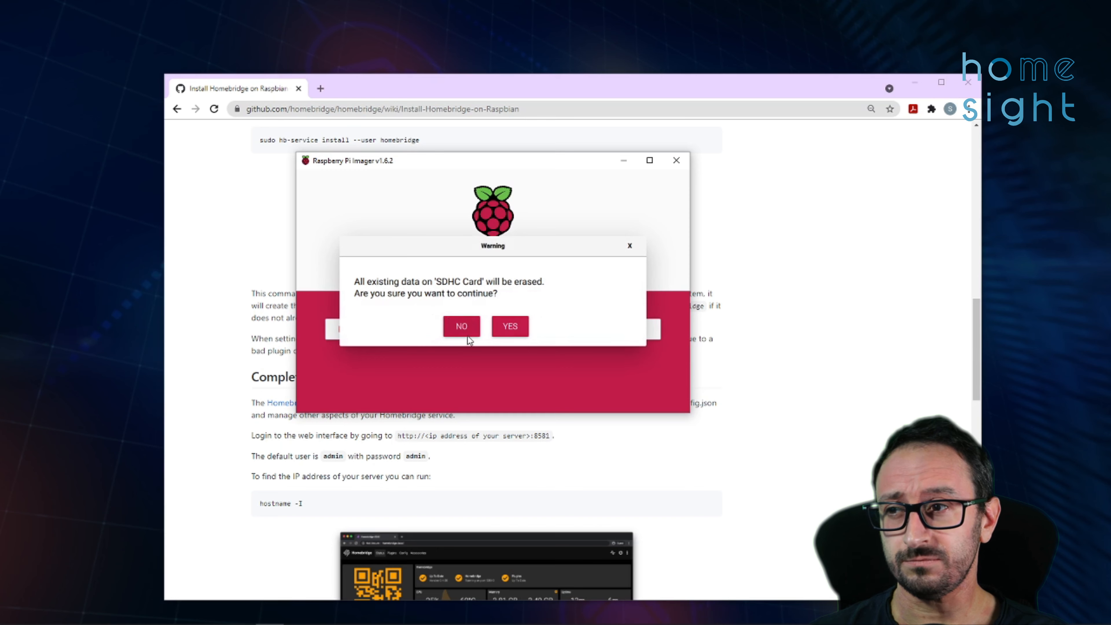
{"action": "left_click", "coordinate": [506, 326]}
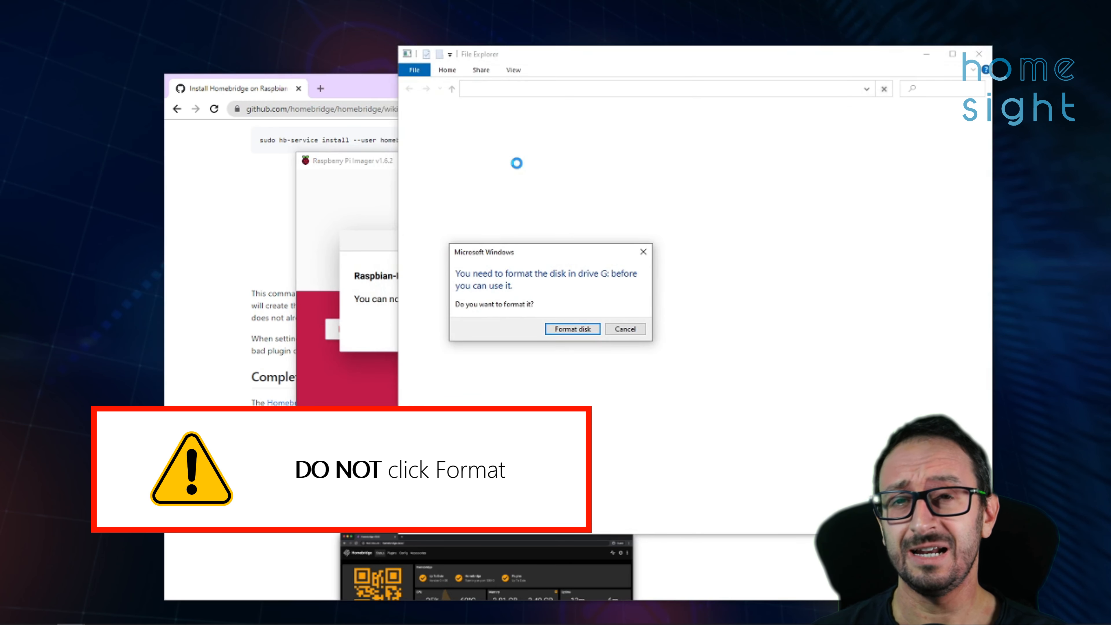
- Cancel the Windows format prompts for drive G: and close the Write Successful message
{"action": "left_click", "coordinate": [627, 329]}
{"action": "left_click", "coordinate": [695, 328]}
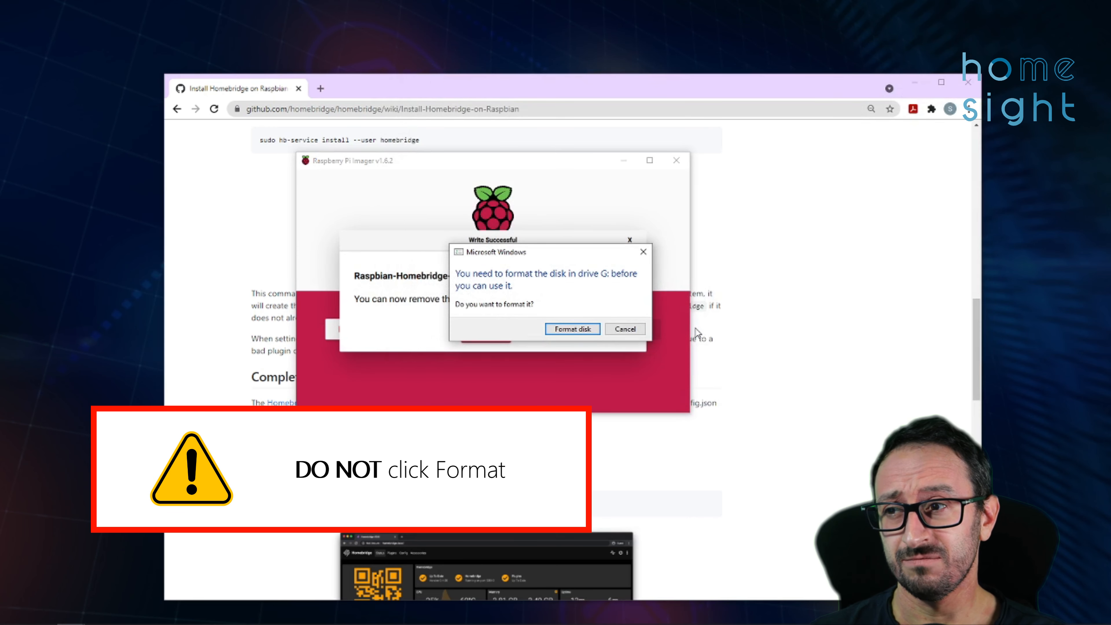
{"action": "left_click", "coordinate": [621, 329]}
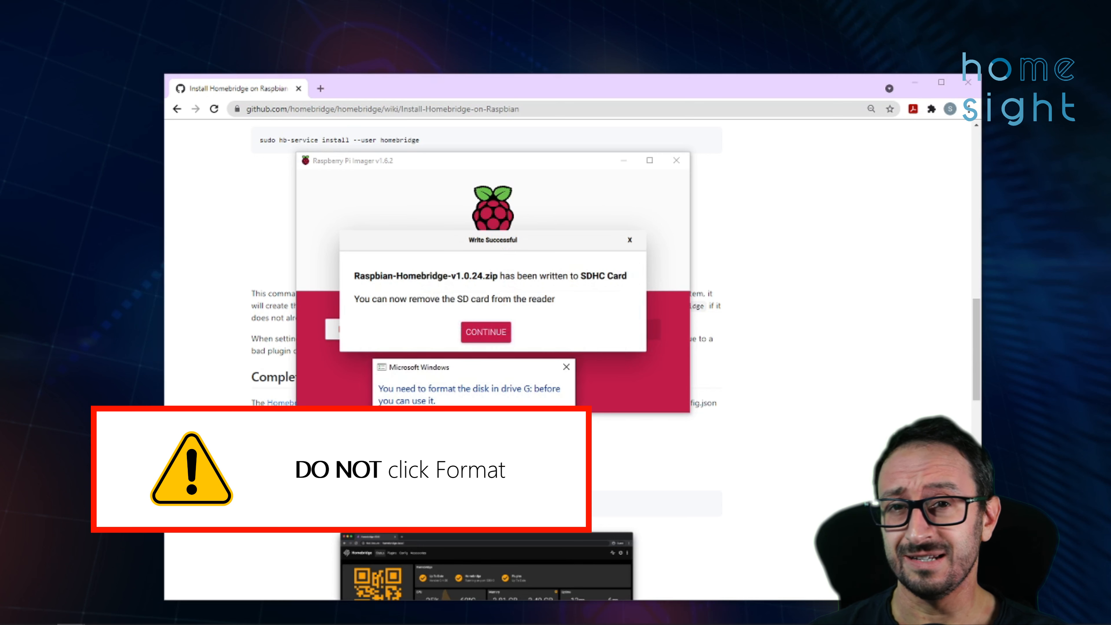
{"action": "left_click", "coordinate": [454, 346]}
{"action": "left_click", "coordinate": [486, 333]}
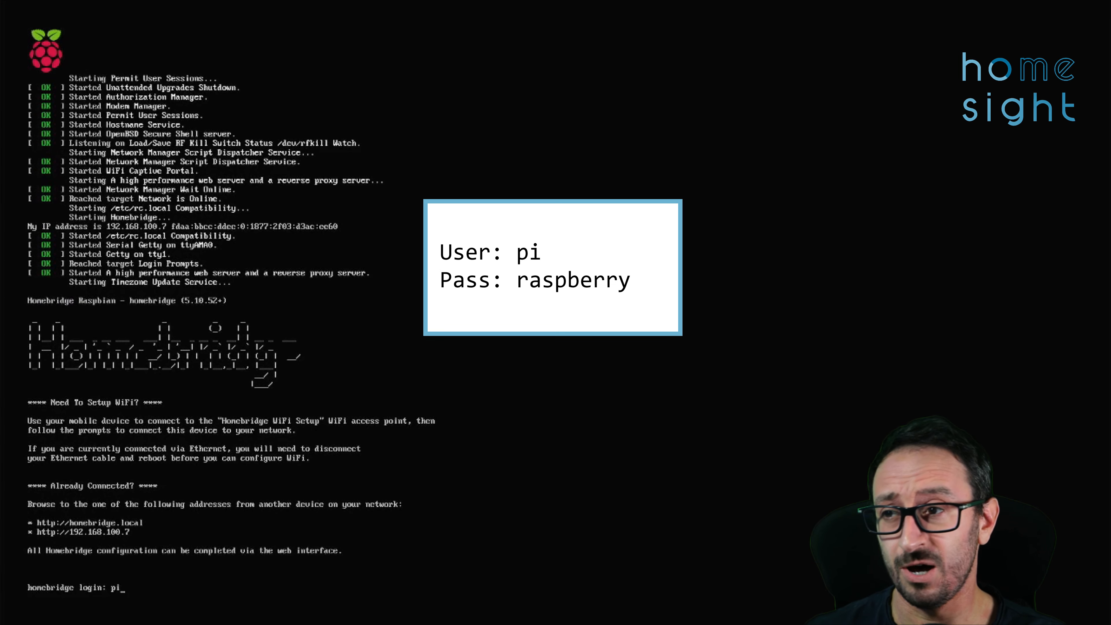
- Log in at the Homebridge Raspbian console and run ip addr
{"action": "key", "text": "Return"}
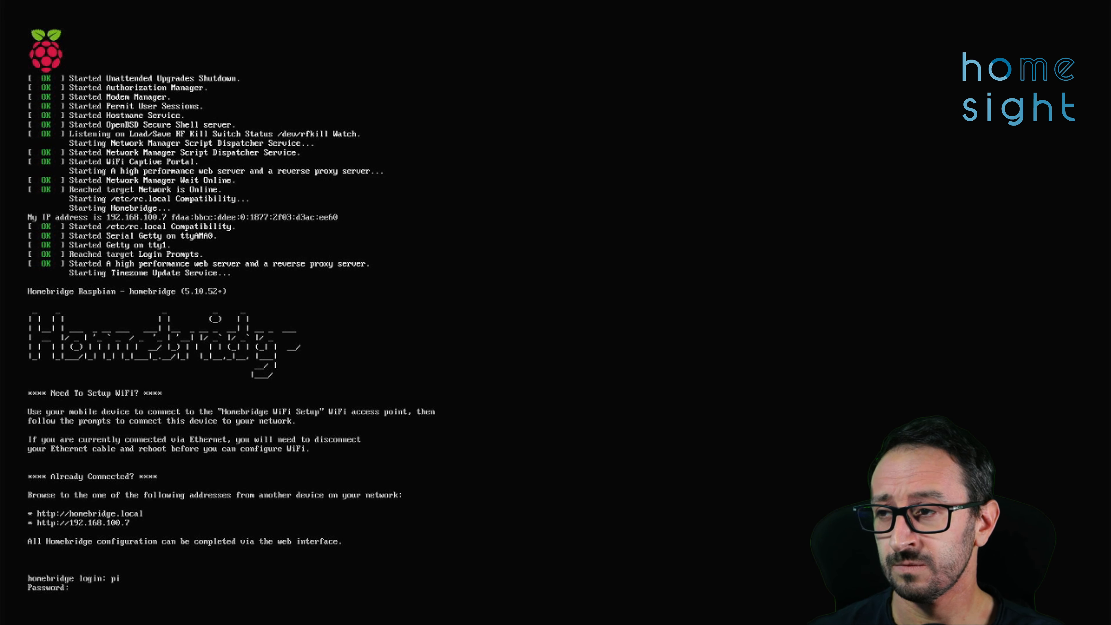
{"action": "key", "text": "Return"}
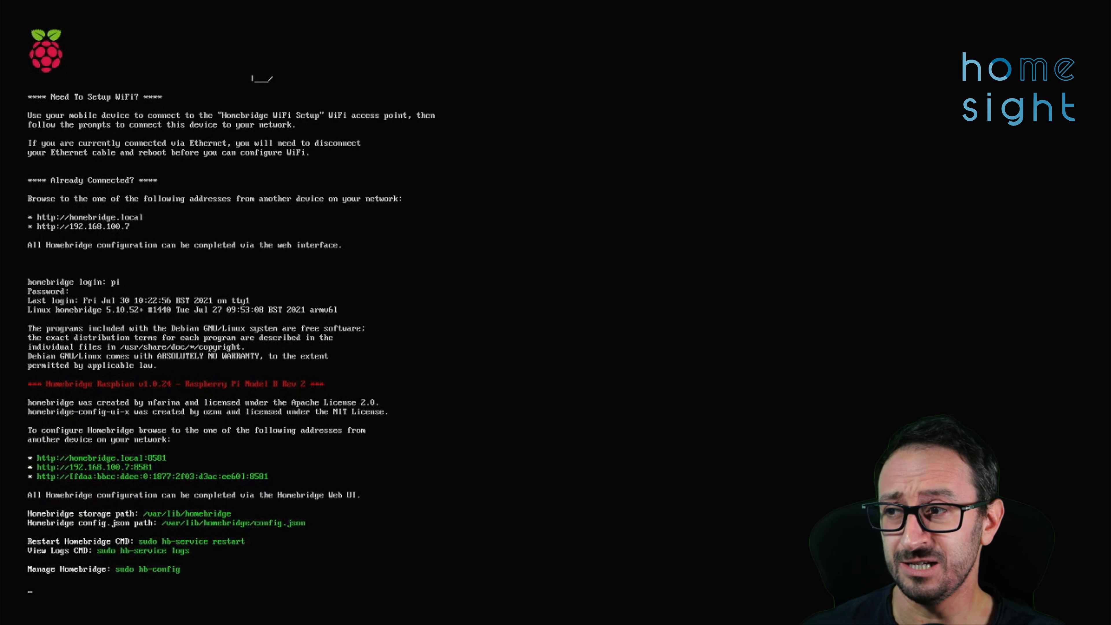
{"action": "type", "text": "ip a"}
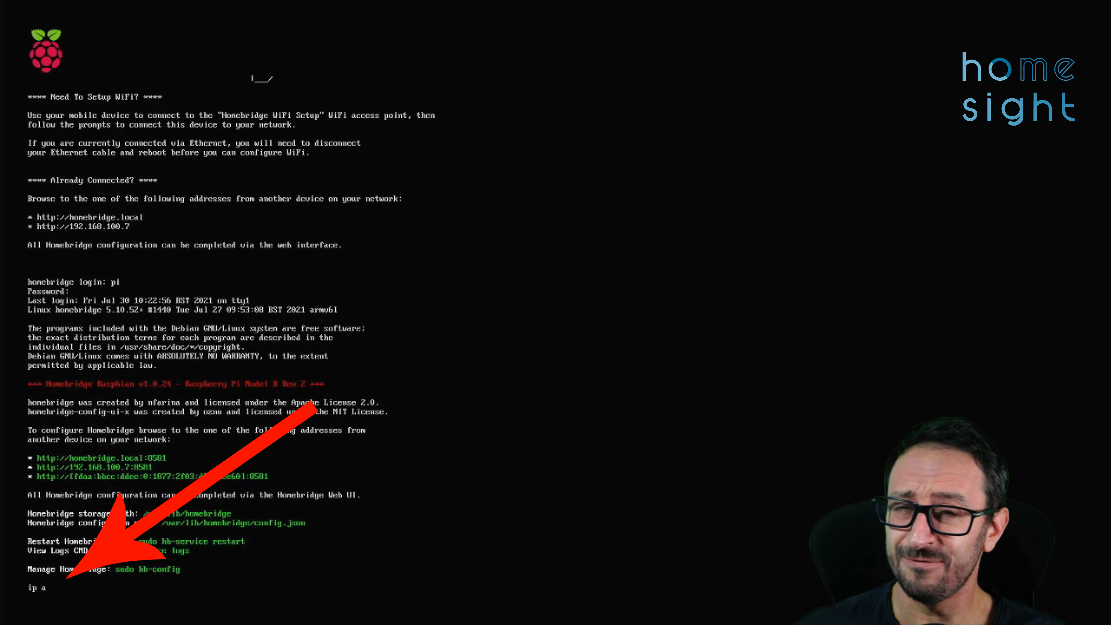
{"action": "type", "text": "ddr"}
{"action": "key", "text": "Return"}
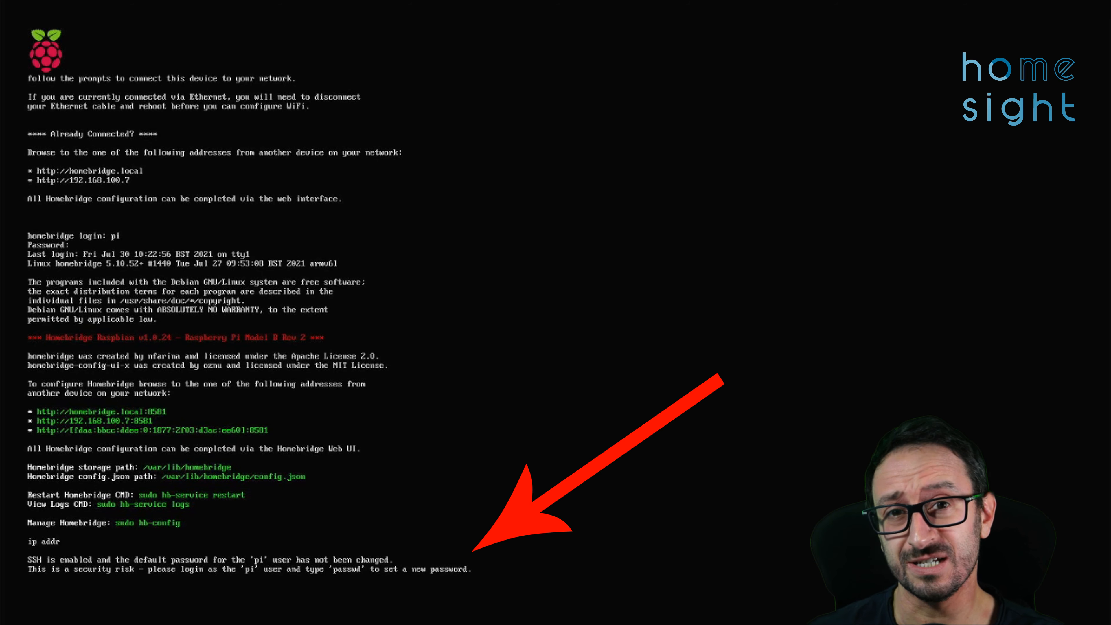
- Rerun ip addr to read eth0's address 192.168.100.7, then launch nmtui
{"action": "type", "text": "ip addr"}
{"action": "key", "text": "Return"}
{"action": "type", "text": "nm"}
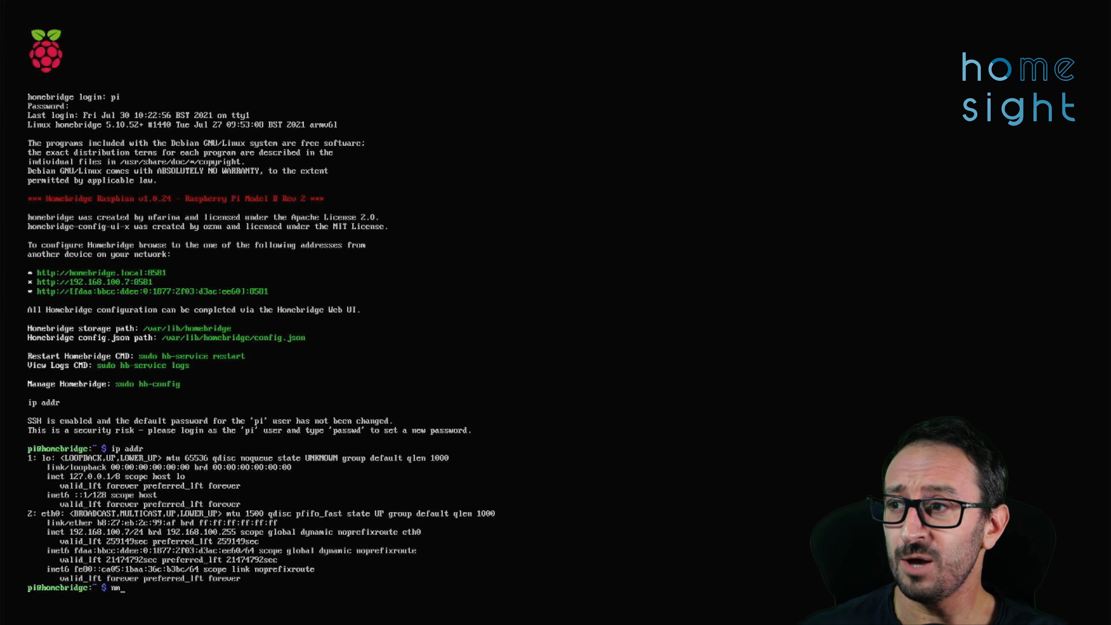
{"action": "type", "text": "tui"}
{"action": "key", "text": "Return"}
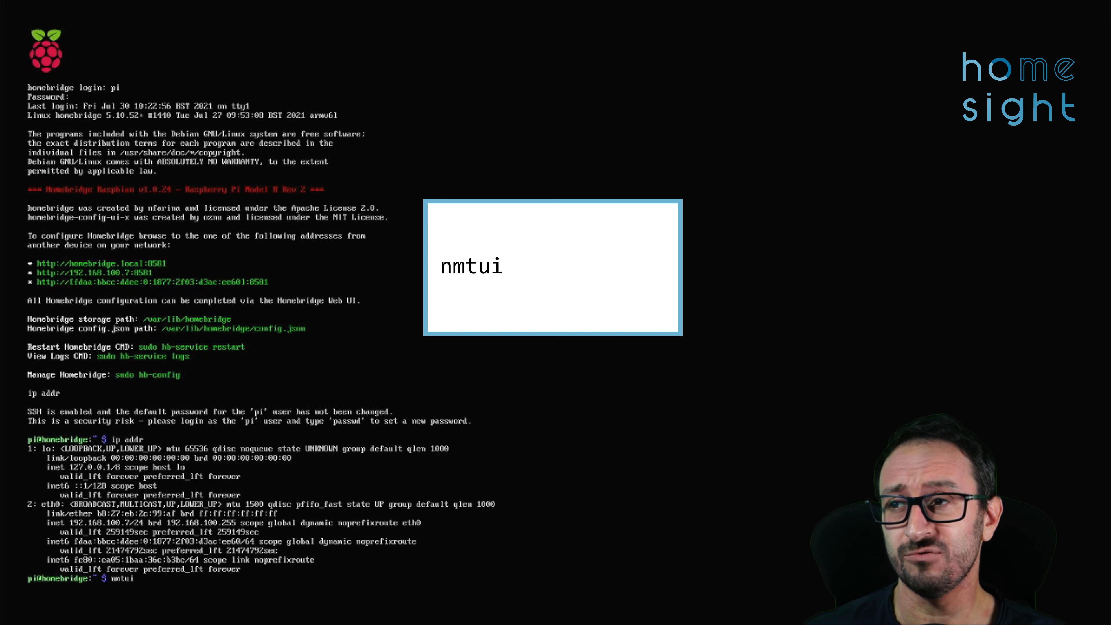
{"action": "key", "text": "Return"}
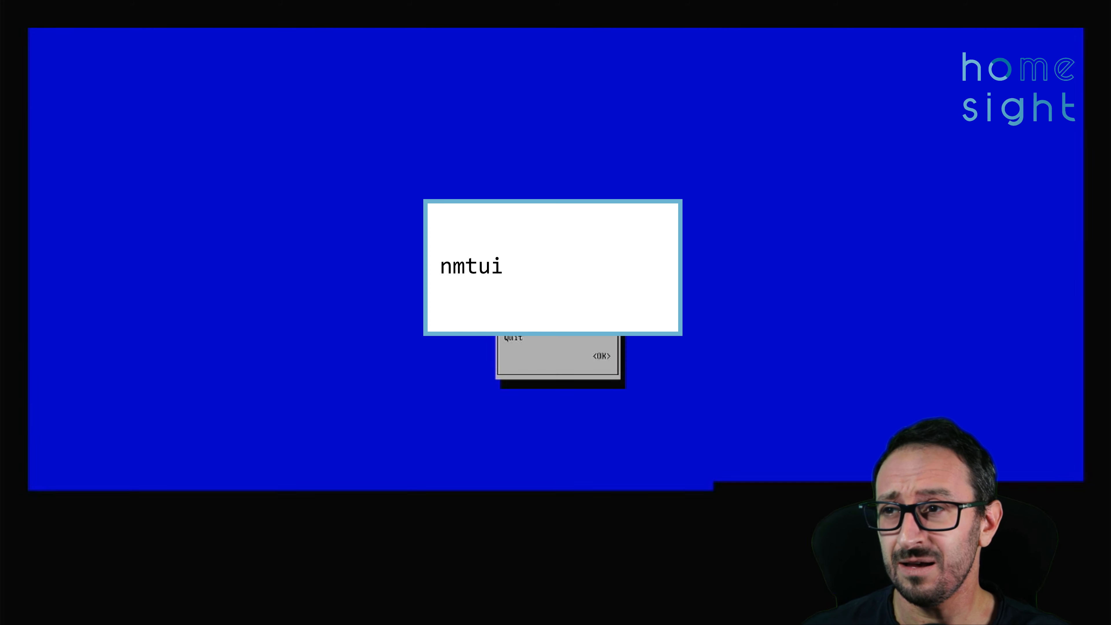
{"action": "key", "text": "Return"}
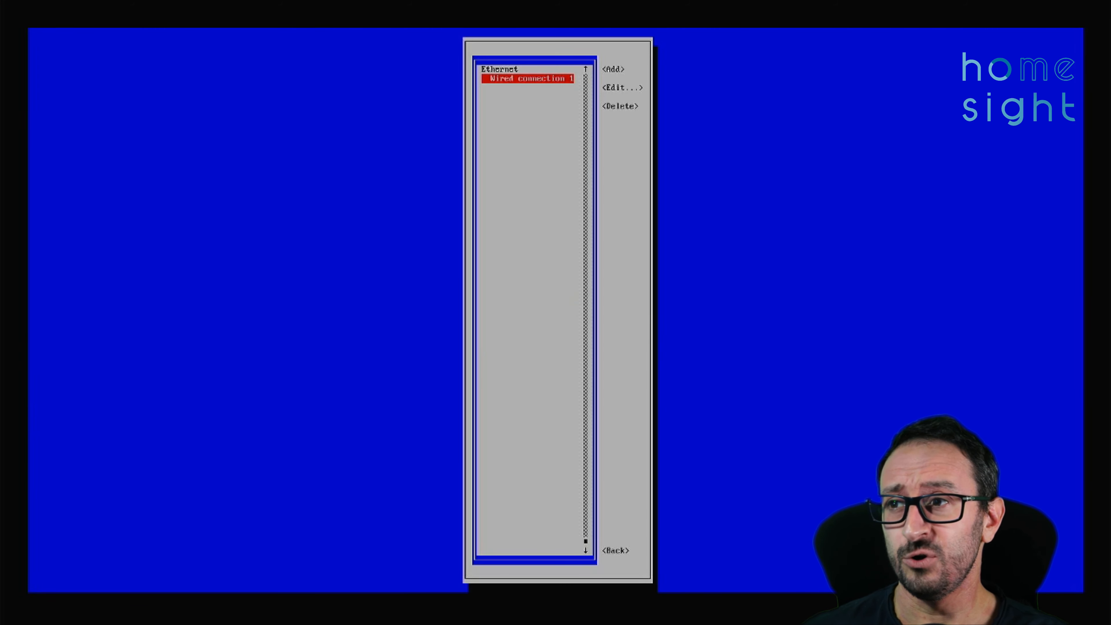
{"action": "key", "text": "Tab"}
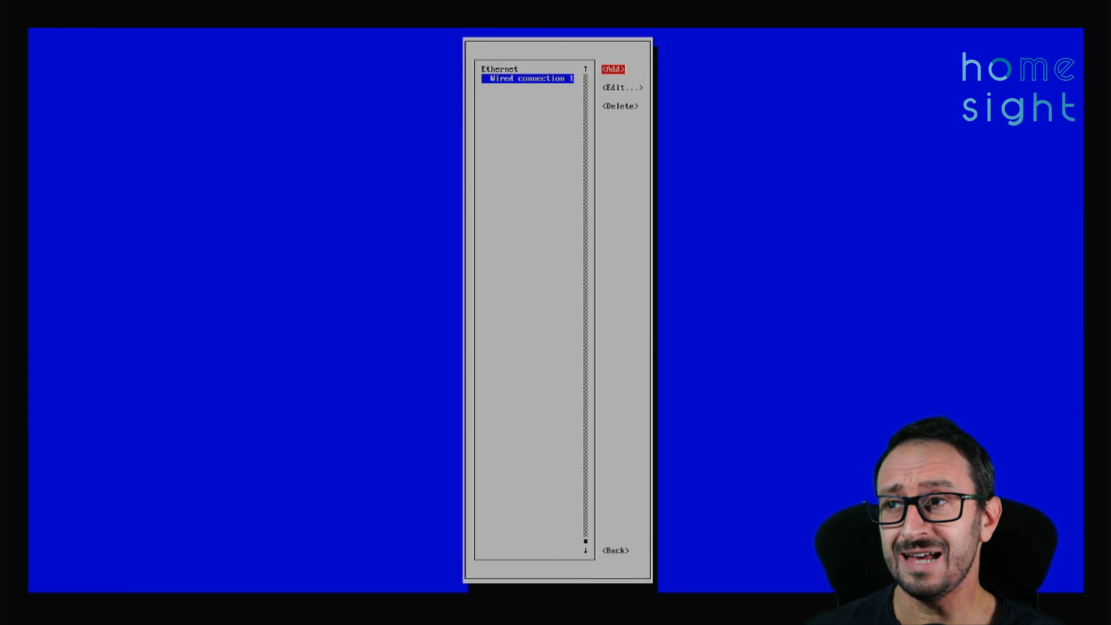
{"action": "key", "text": "Tab"}
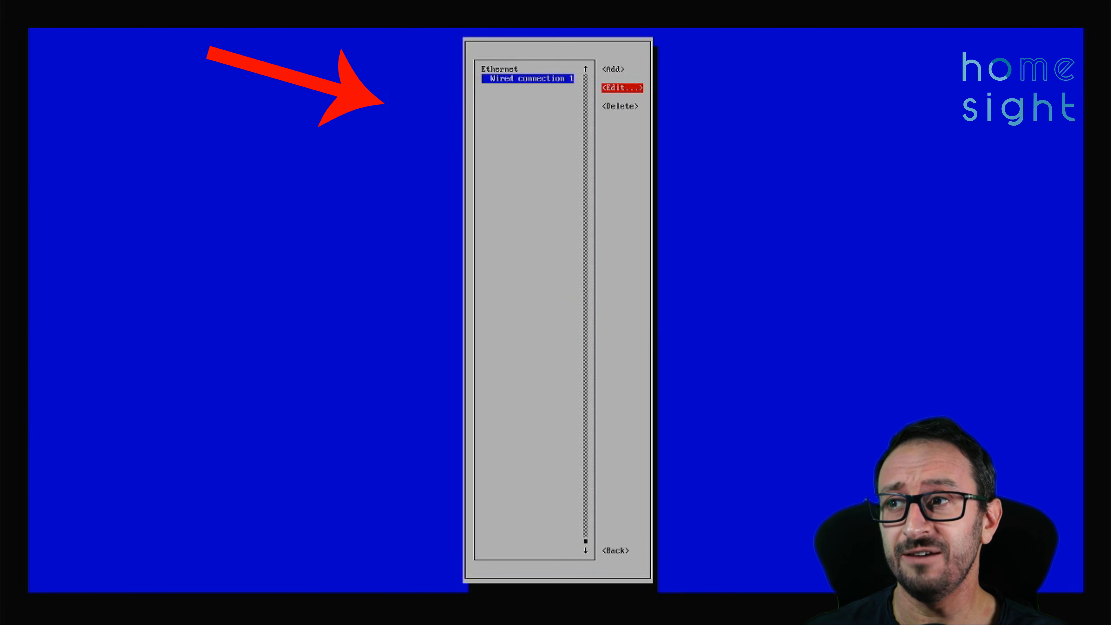
{"action": "key", "text": "Return"}
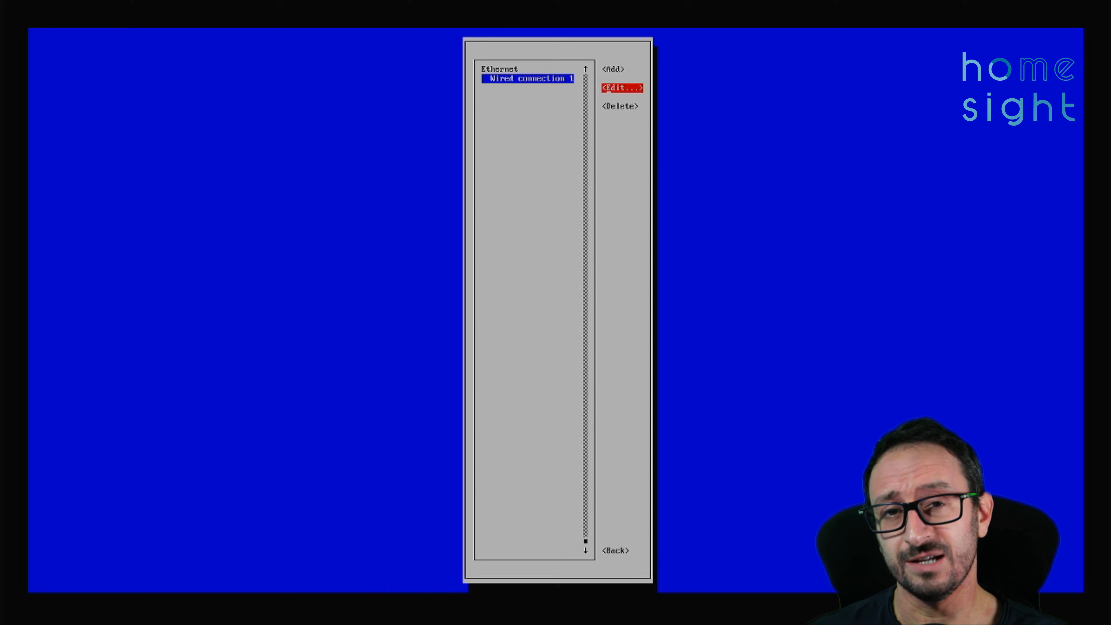
{"action": "key", "text": "Escape"}
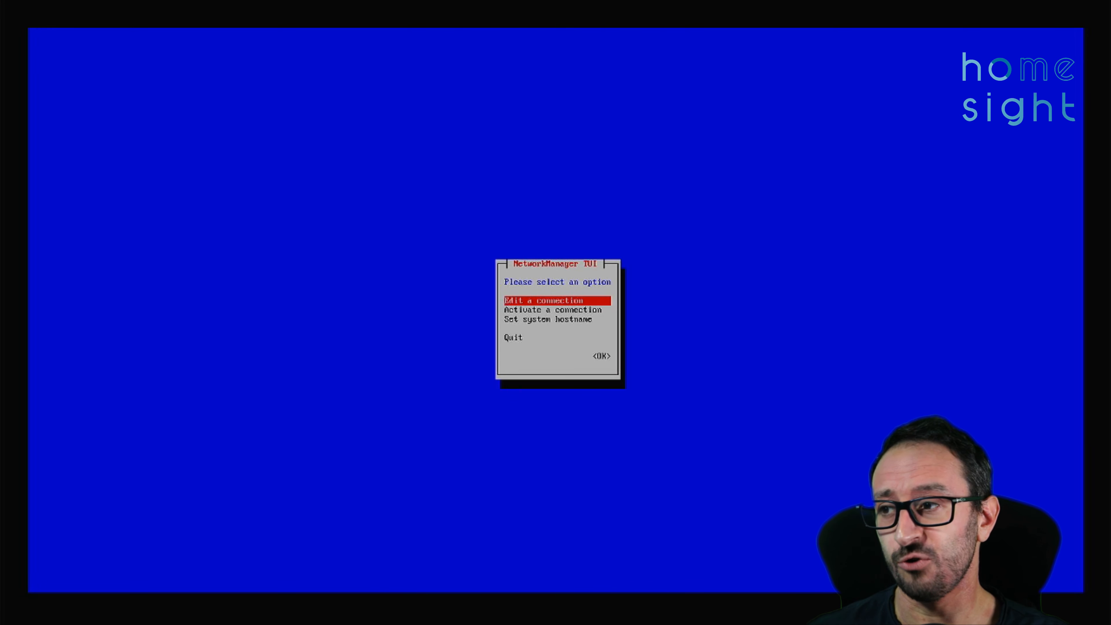
{"action": "key", "text": "Escape"}
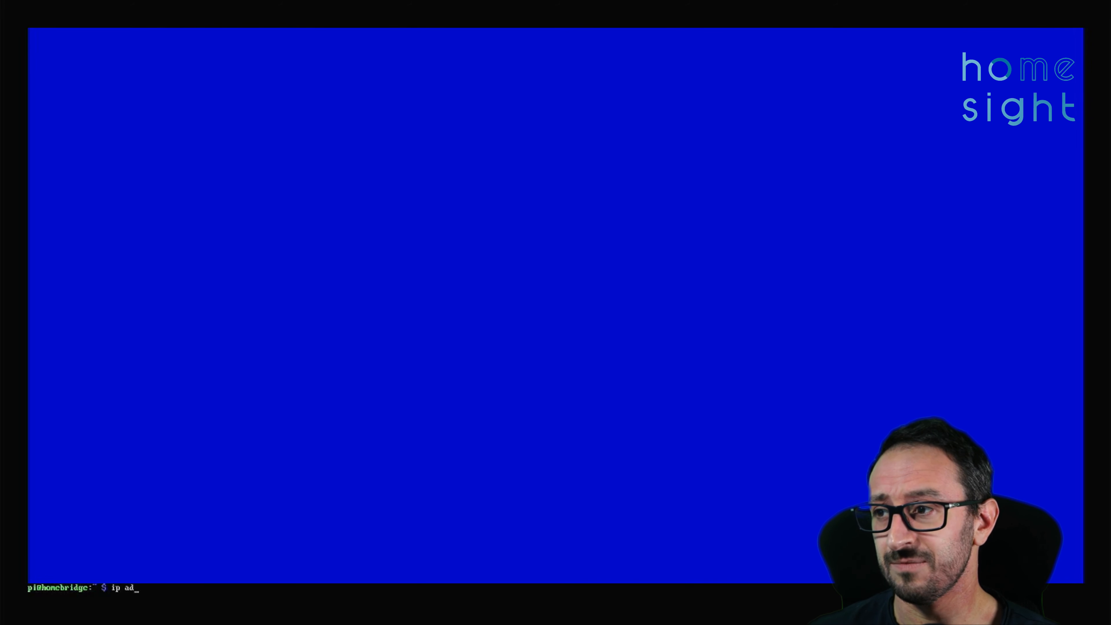
{"action": "type", "text": "ip addr"}
{"action": "key", "text": "Return"}
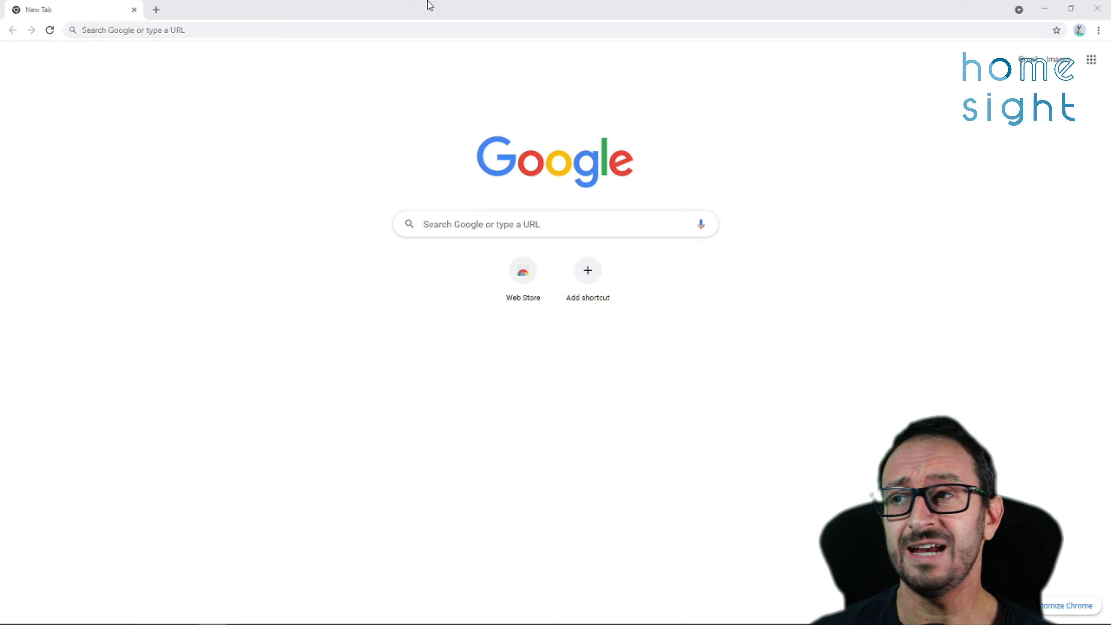
{"action": "left_click", "coordinate": [392, 33]}
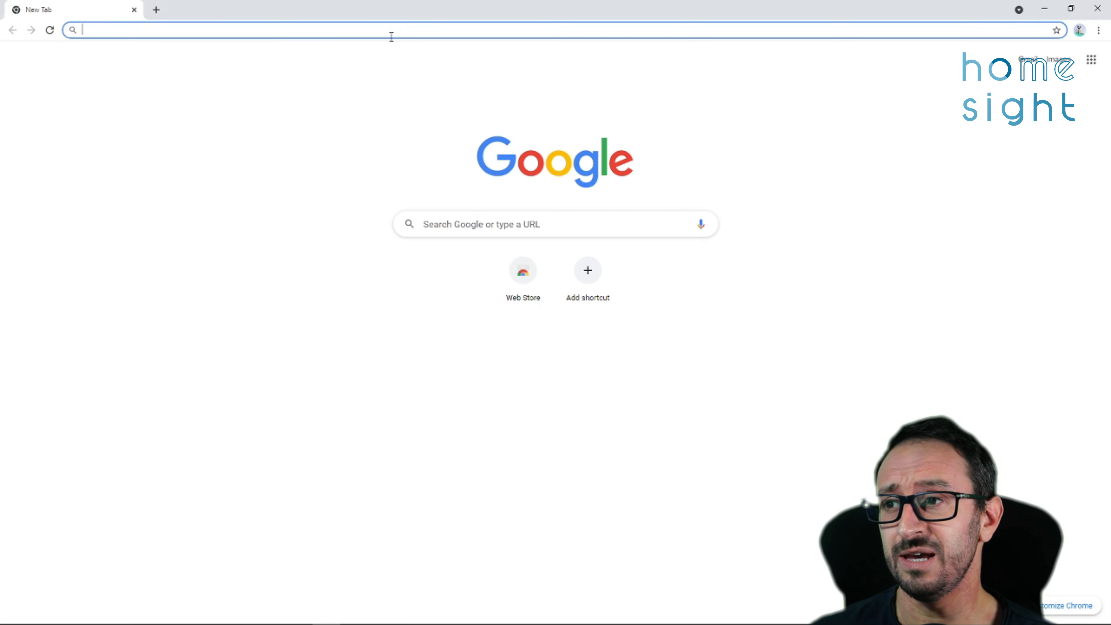
{"action": "type", "text": "http:/"}
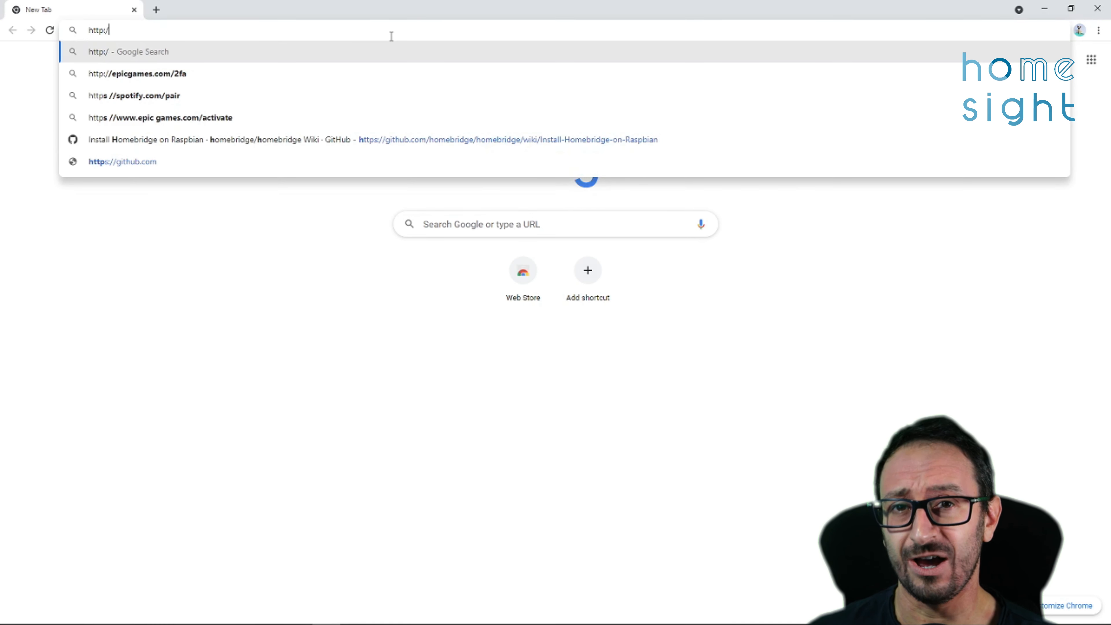
{"action": "type", "text": "/192.1"}
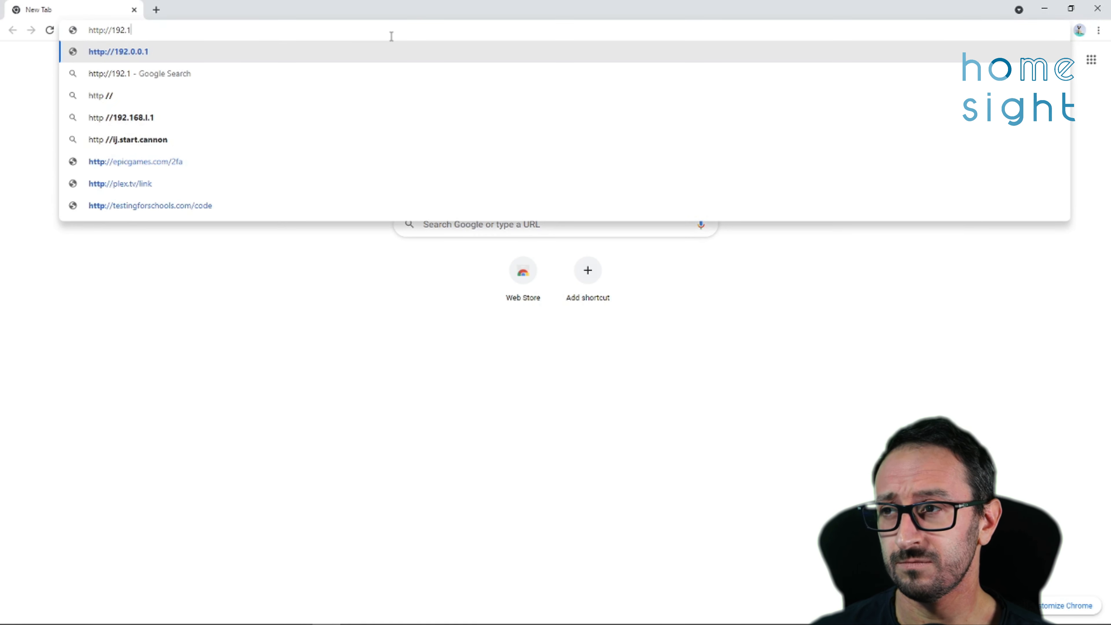
{"action": "type", "text": "68.100."}
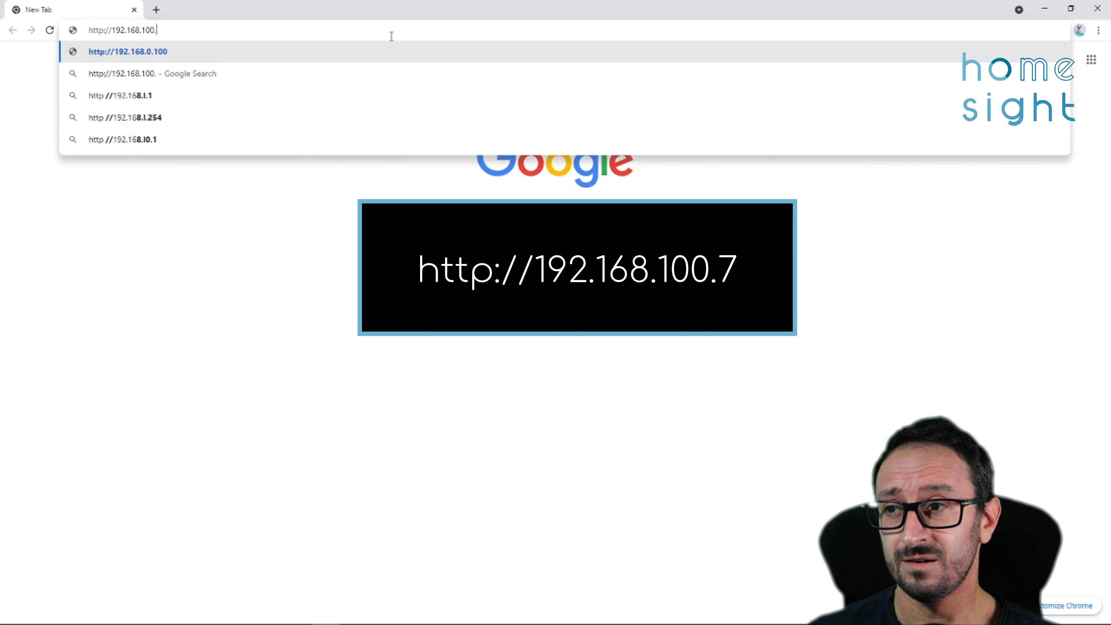
{"action": "type", "text": "7"}
{"action": "key", "text": "Return"}
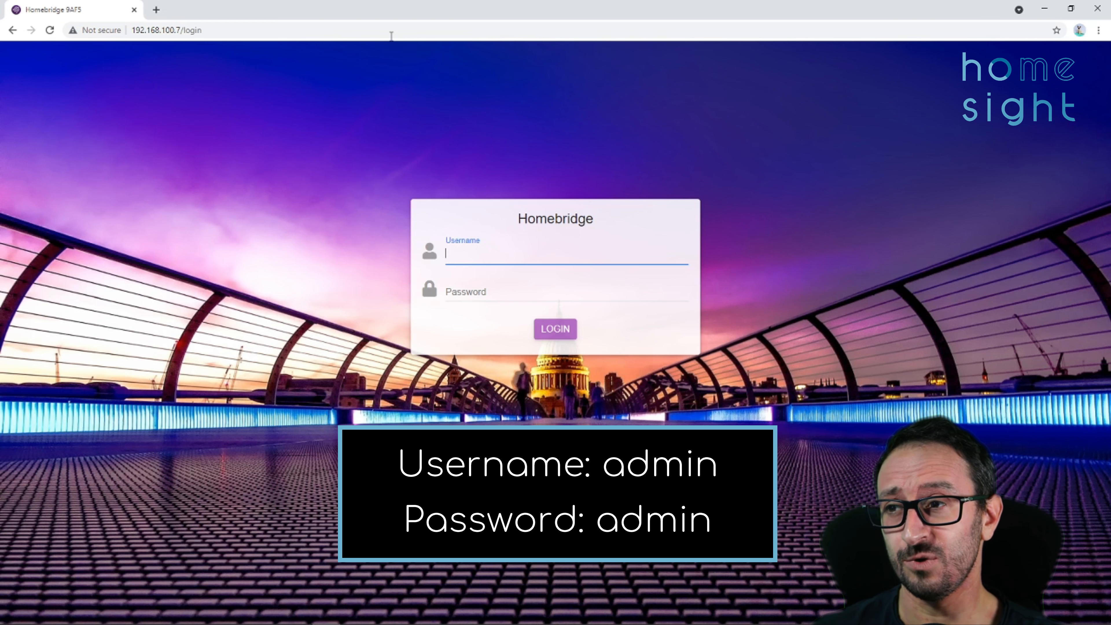
- Enter the default password, log in to Homebridge, and save the credentials in Chrome
{"action": "key", "text": "Tab"}
{"action": "type", "text": "adm"}
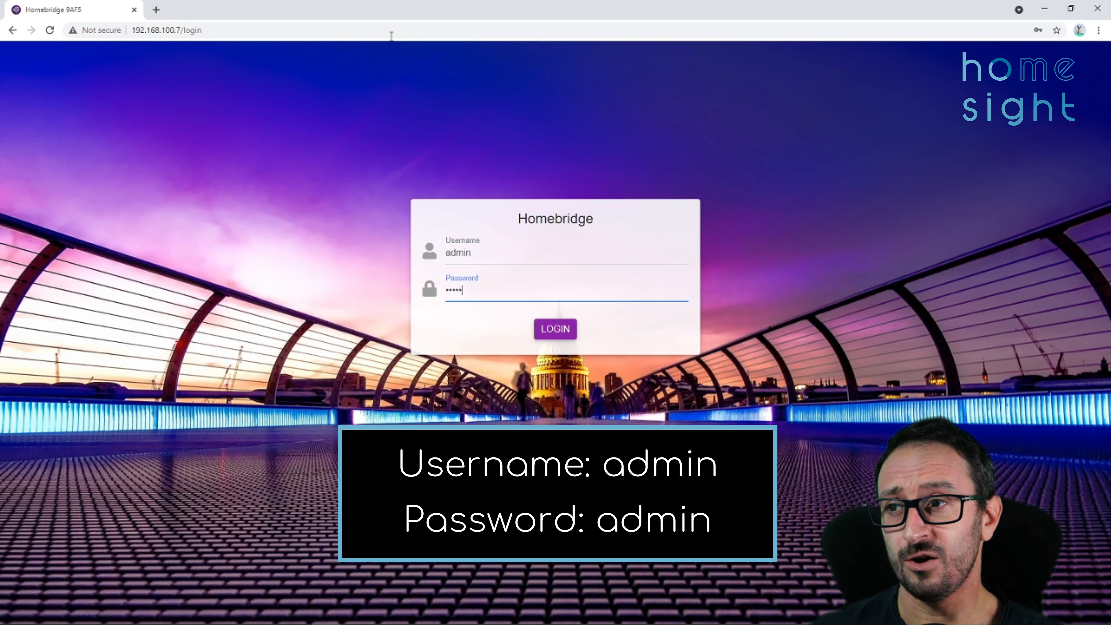
{"action": "key", "text": "Return"}
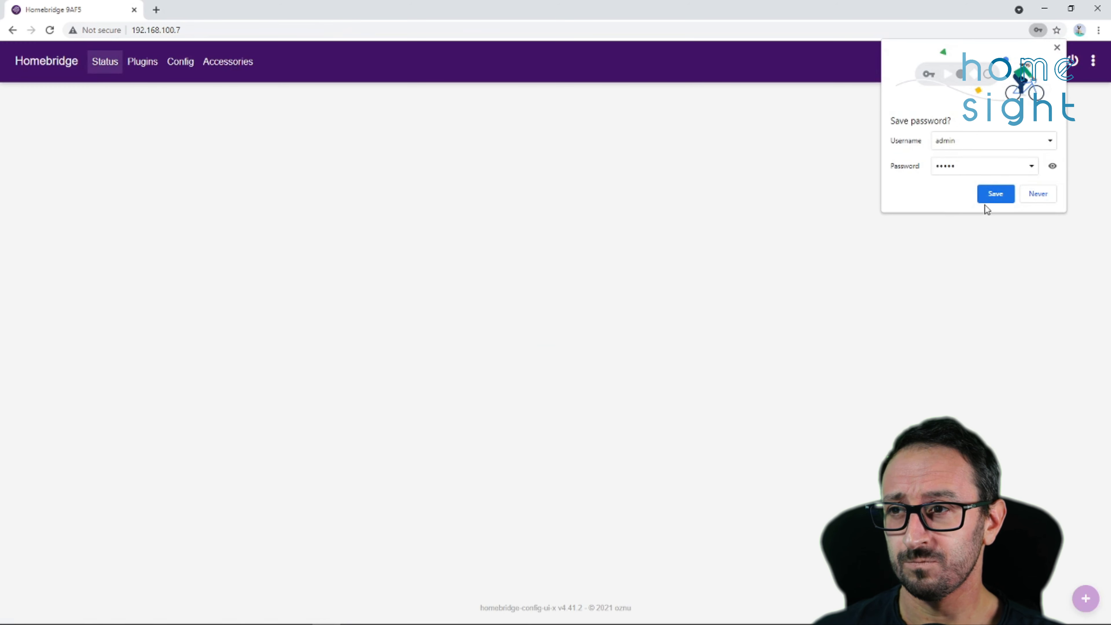
{"action": "left_click", "coordinate": [990, 197]}
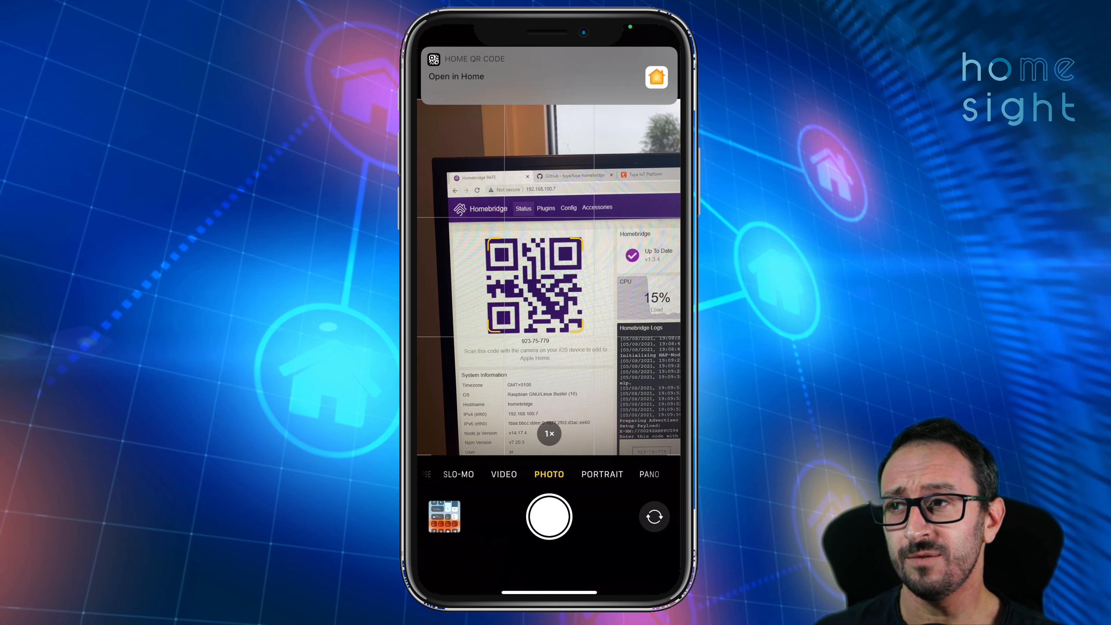
- Open the scanned bridge code in Home and choose to create a new home
{"action": "left_click", "coordinate": [549, 76]}
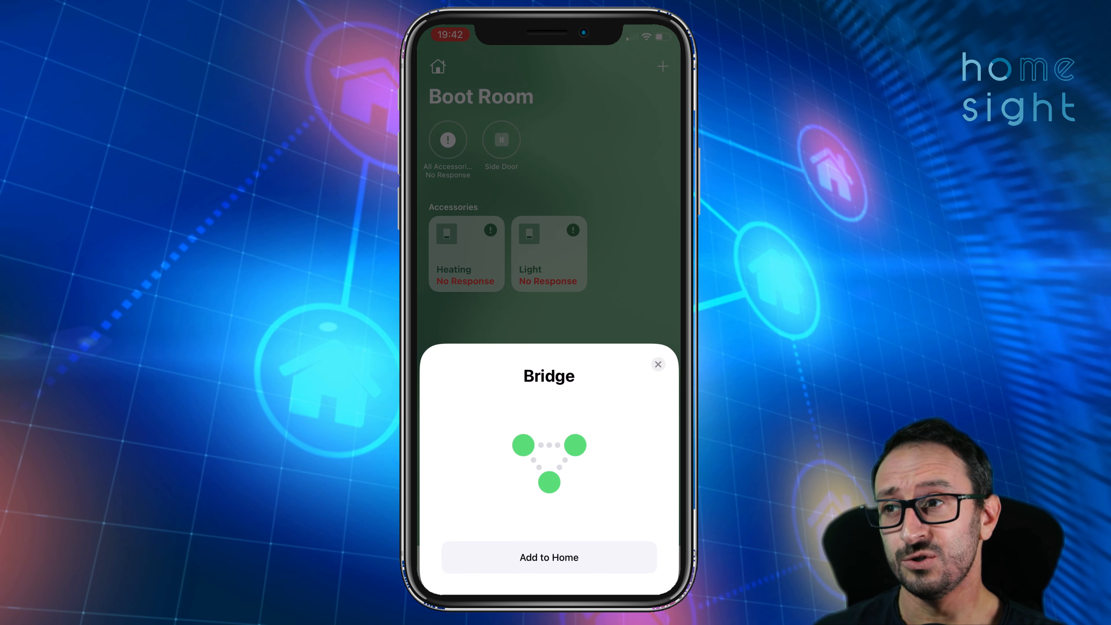
{"action": "left_click", "coordinate": [549, 557]}
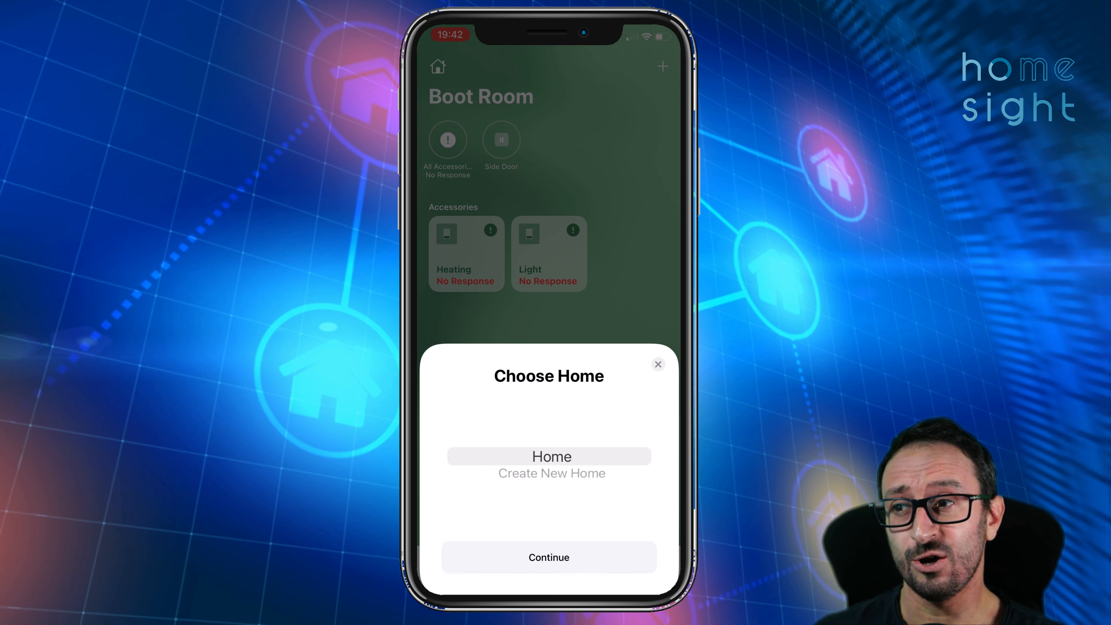
{"action": "scroll", "coordinate": [552, 457], "scroll_direction": "down", "scroll_amount": 1}
{"action": "left_click", "coordinate": [549, 557]}
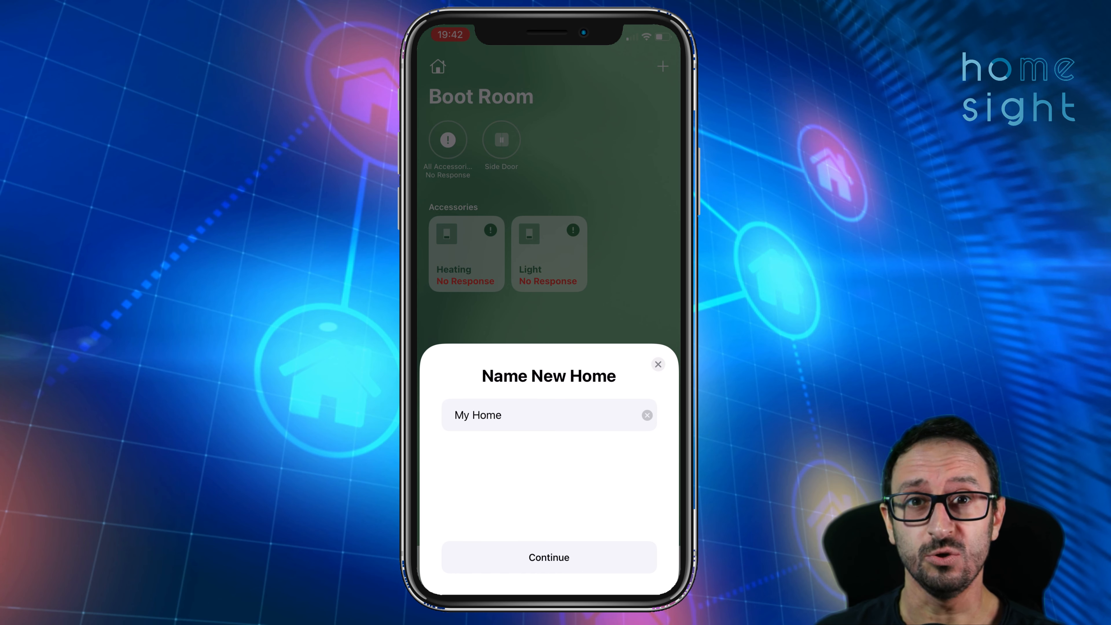
- Name the new home 'Home2' and add the uncertified bridge anyway
{"action": "left_click", "coordinate": [648, 415]}
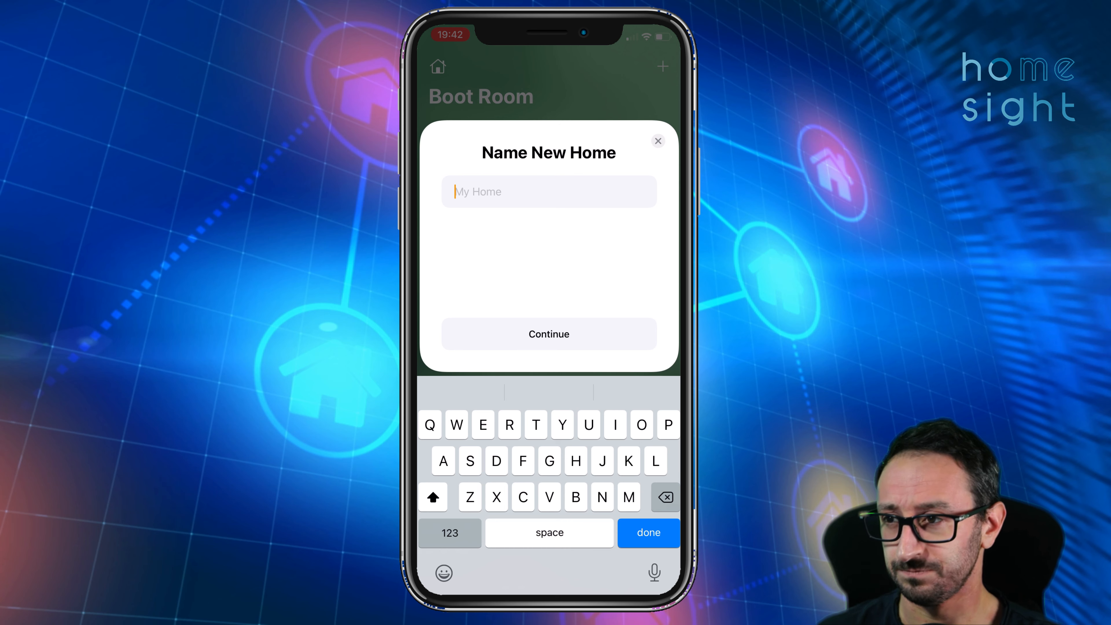
{"action": "type", "text": "Home2"}
{"action": "key", "text": "Return"}
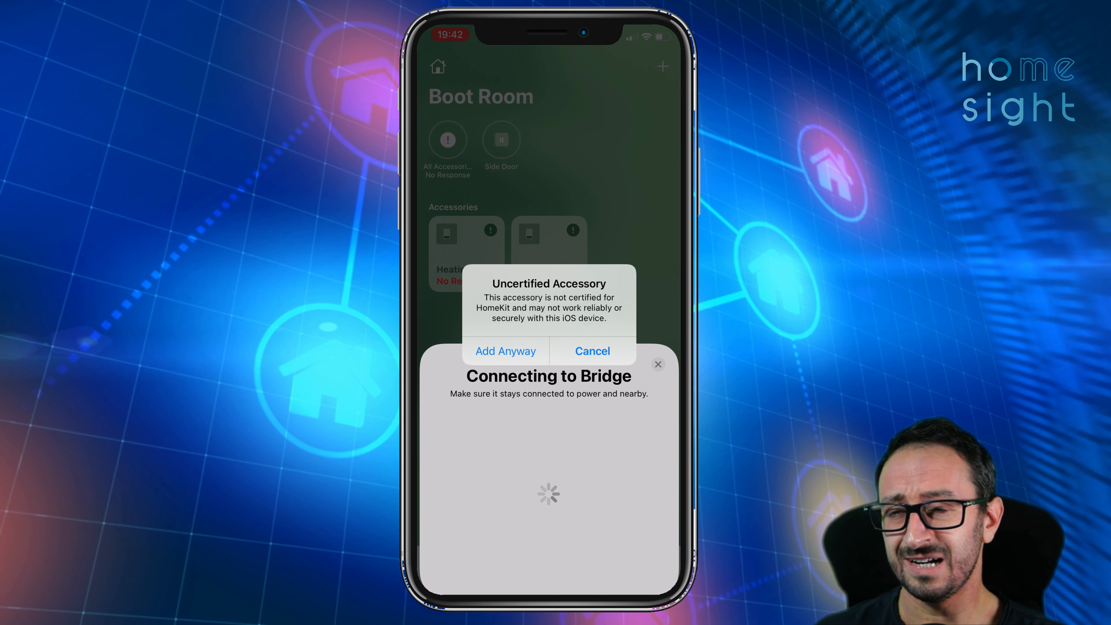
{"action": "left_click", "coordinate": [506, 351]}
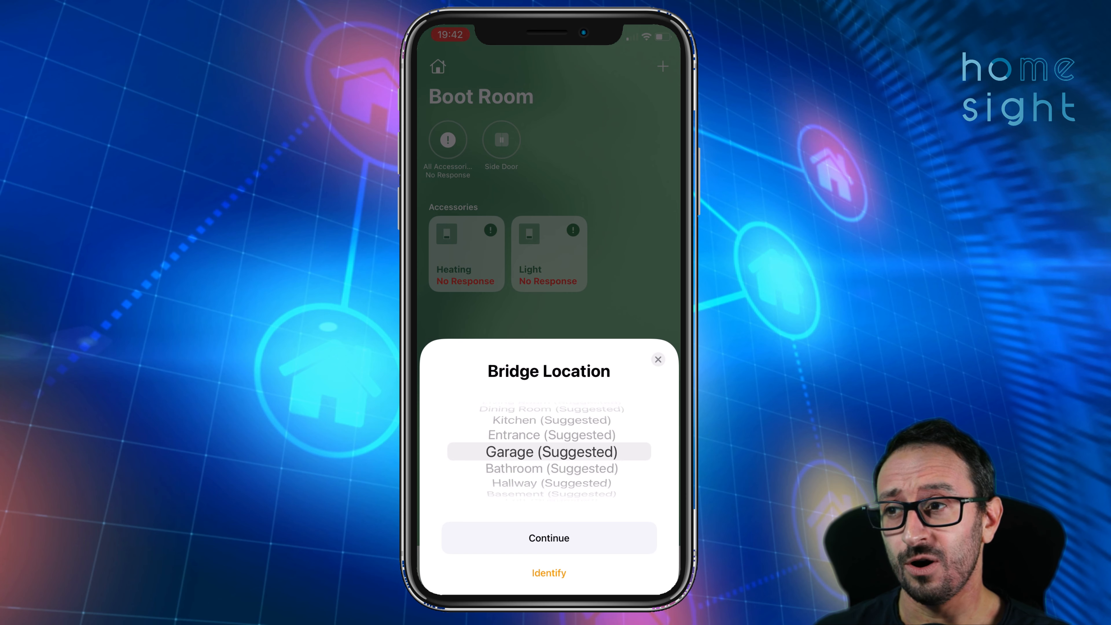
- Place the bridge in the Entrance room, keep its suggested name, and finish pairing
{"action": "scroll", "coordinate": [549, 451], "scroll_direction": "up", "scroll_amount": 4}
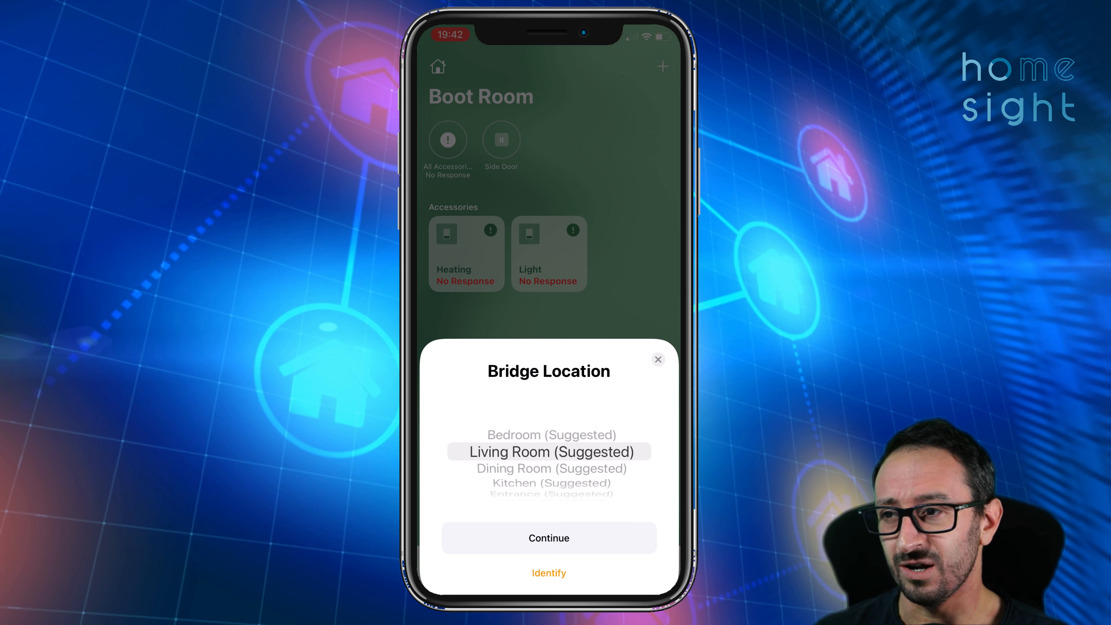
{"action": "scroll", "coordinate": [549, 451], "scroll_direction": "down", "scroll_amount": 2}
{"action": "scroll", "coordinate": [550, 451], "scroll_direction": "down", "scroll_amount": 3}
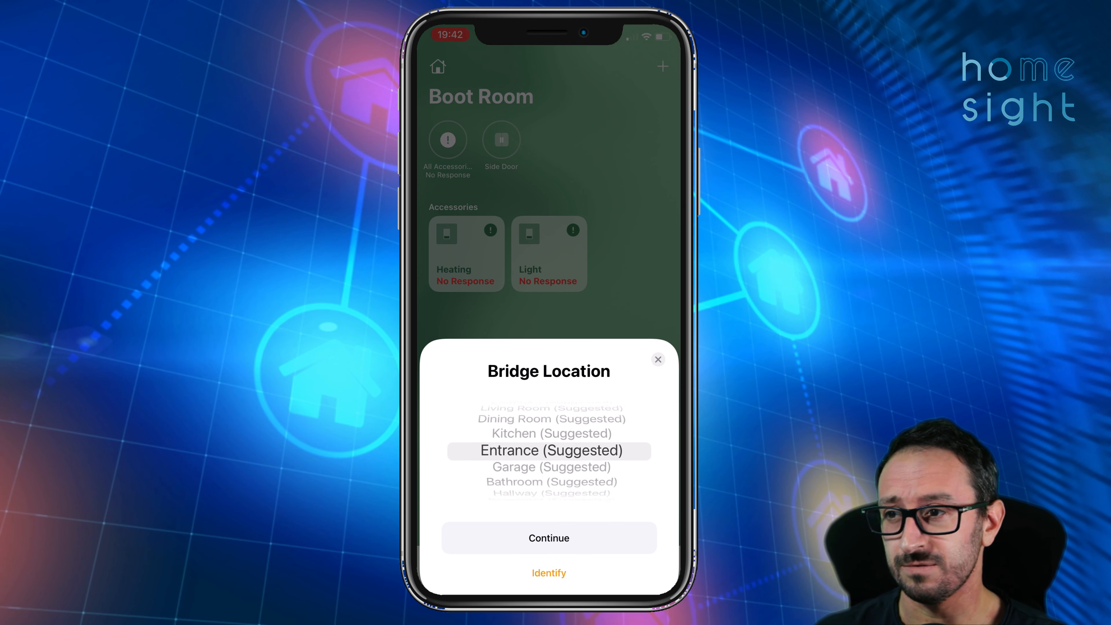
{"action": "scroll", "coordinate": [549, 450], "scroll_direction": "up", "scroll_amount": 2}
{"action": "left_click", "coordinate": [549, 538]}
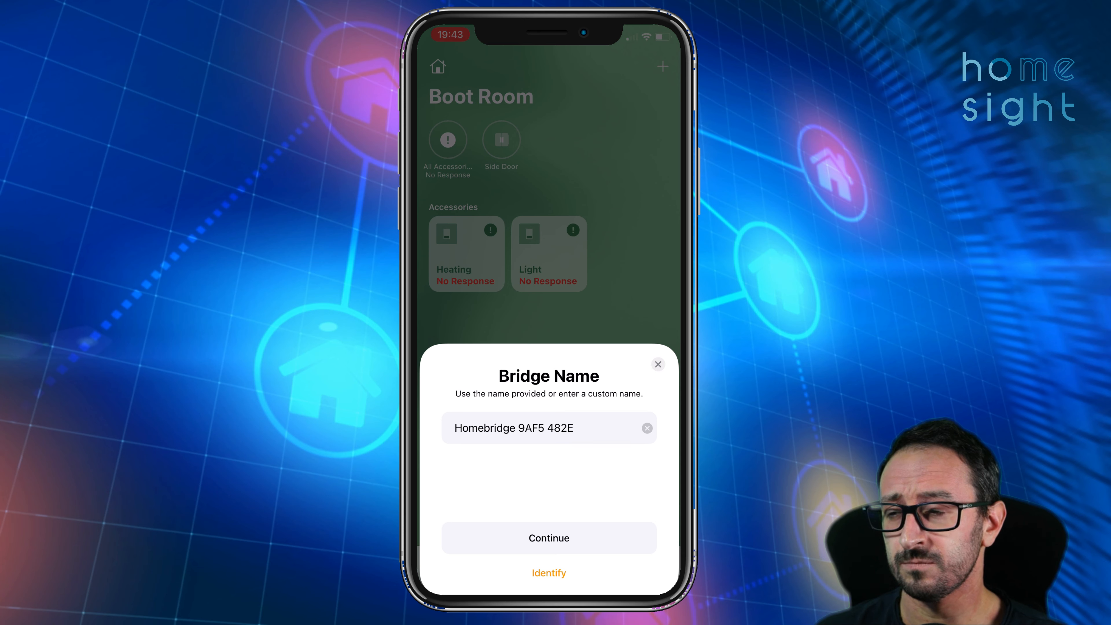
{"action": "left_click", "coordinate": [549, 538]}
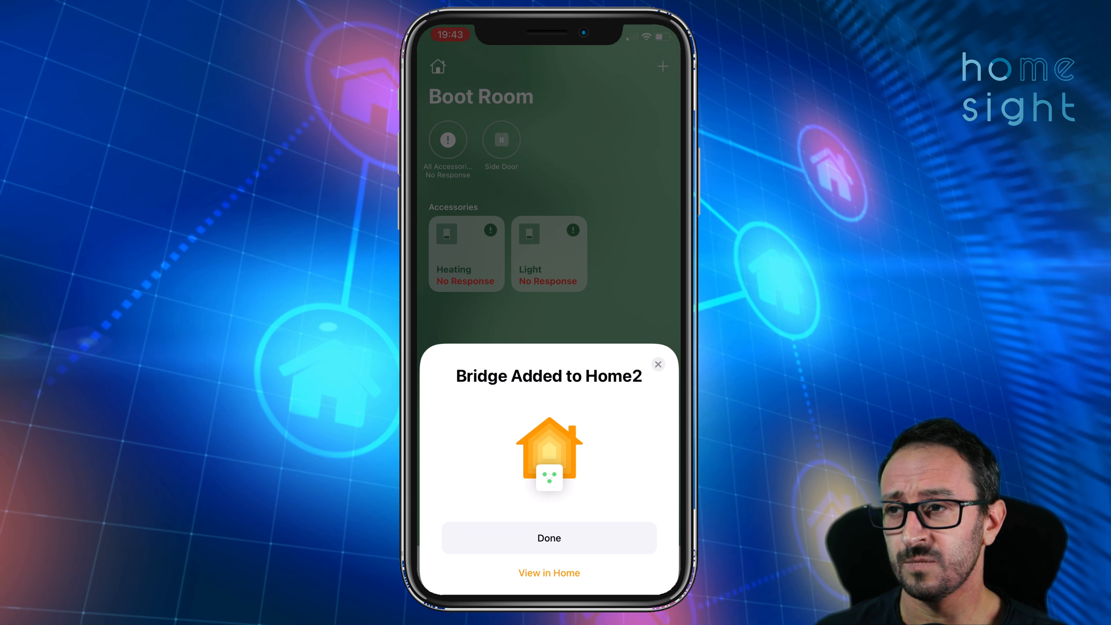
{"action": "left_click", "coordinate": [550, 538]}
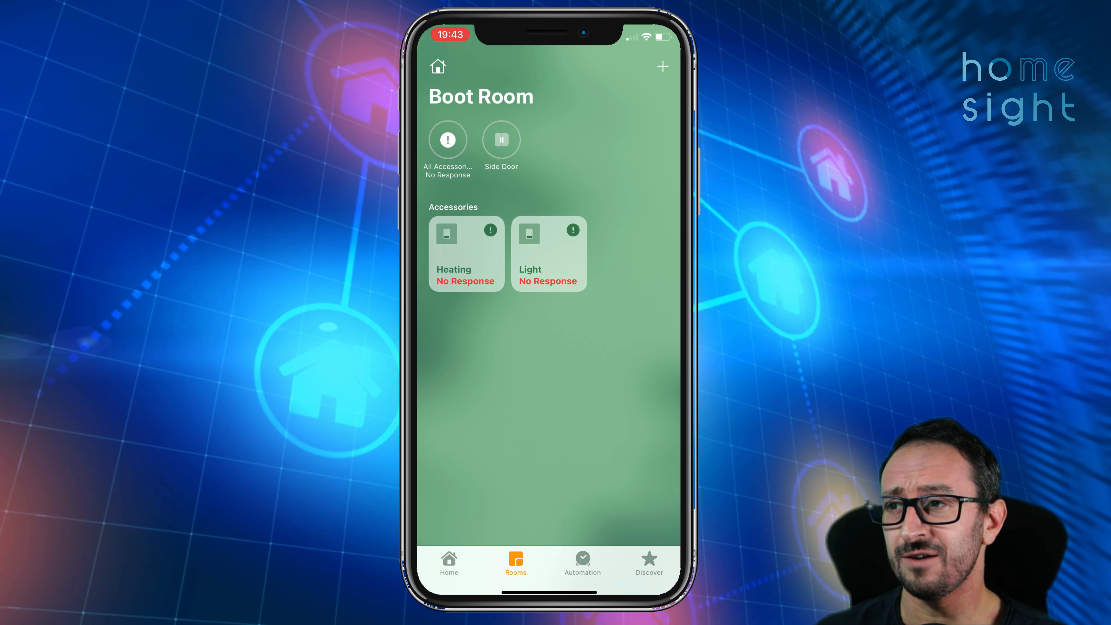
- Switch to the Home2 home and check its Rooms and Home tabs
{"action": "left_click", "coordinate": [438, 66]}
{"action": "left_click", "coordinate": [457, 119]}
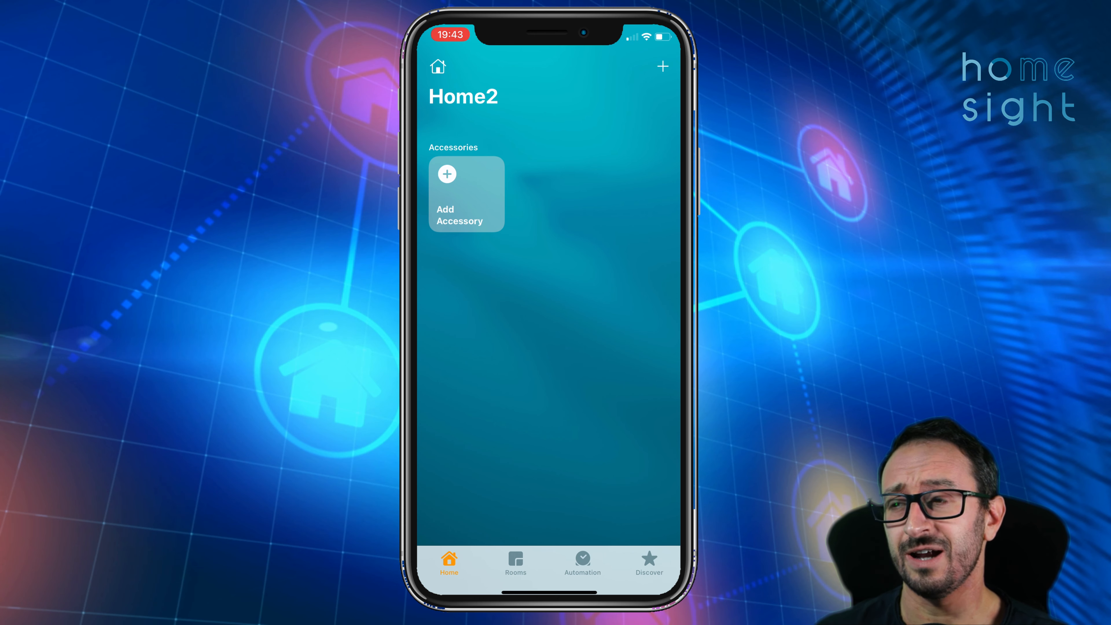
{"action": "left_click", "coordinate": [516, 563]}
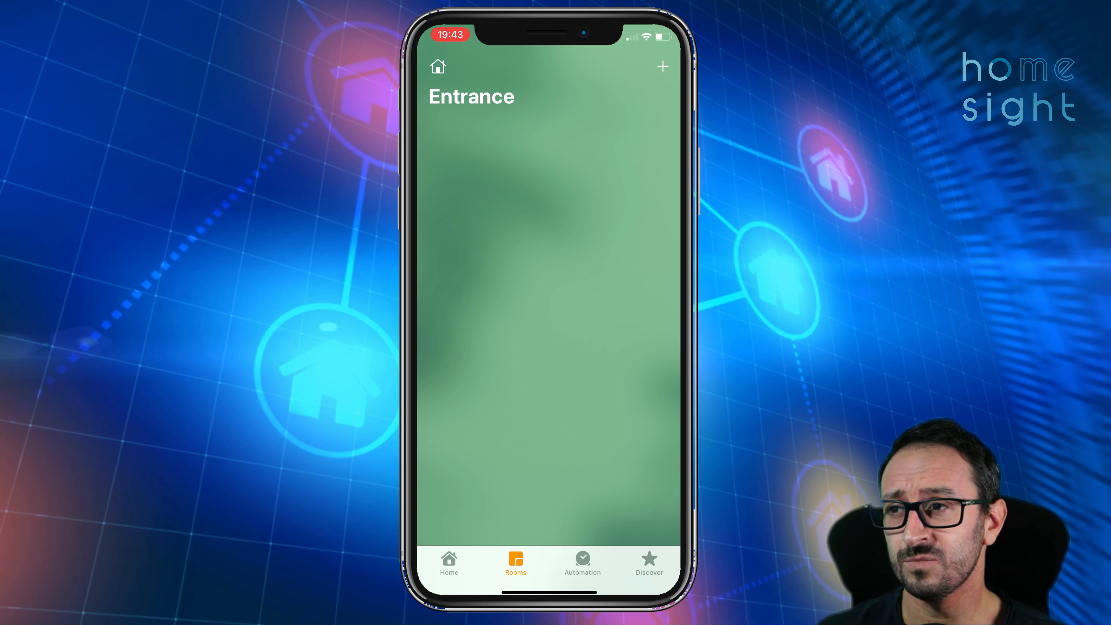
{"action": "left_click", "coordinate": [450, 563]}
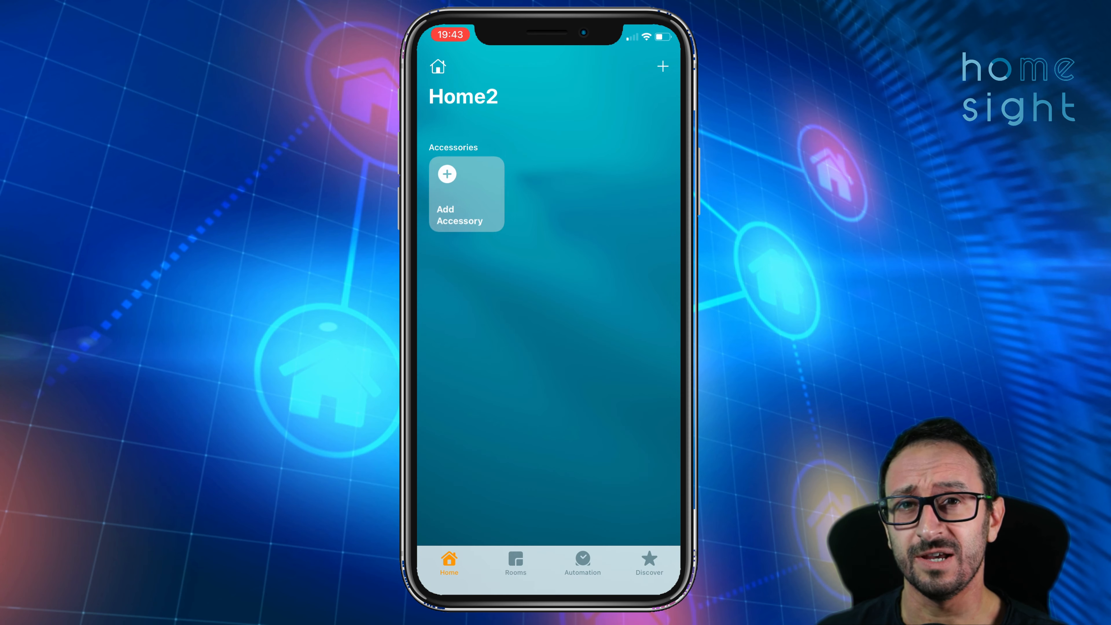